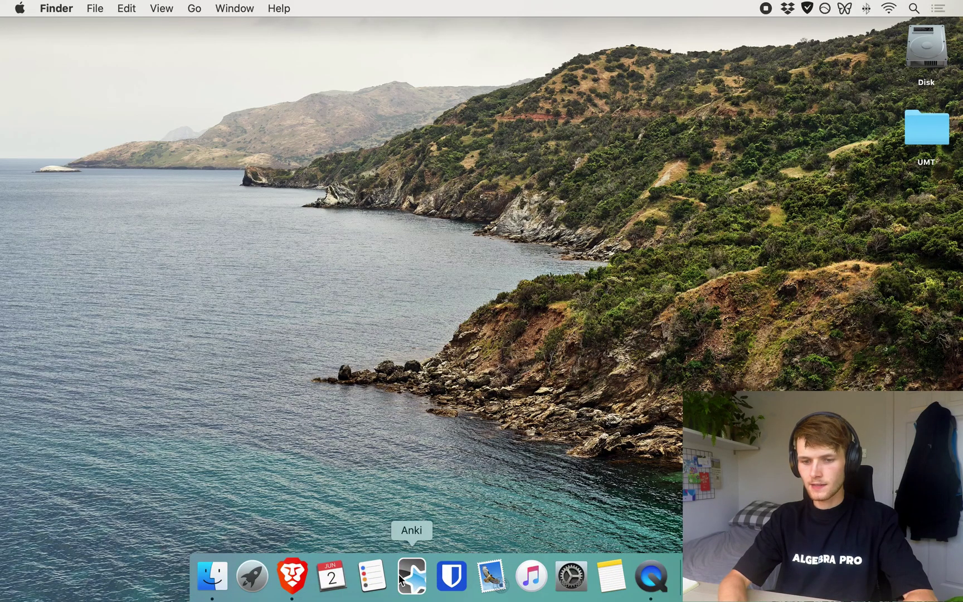
Launch Anki and open the AnkiWeb Shared Decks page from its shared-decks link.
{"action": "left_click", "coordinate": [401, 579]}
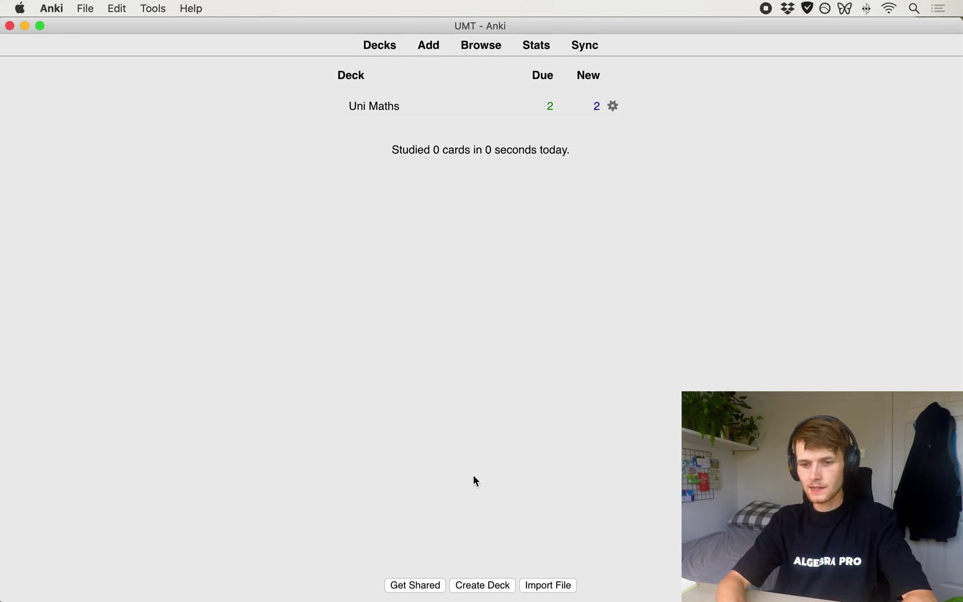
{"action": "left_click", "coordinate": [432, 587]}
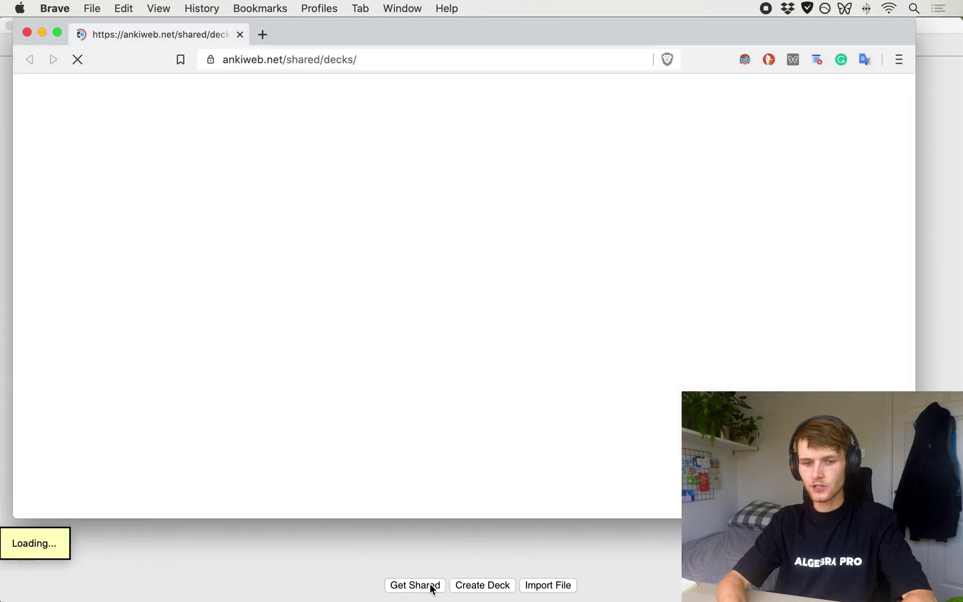
Maximise the browser and log in to AnkiWeb with the saved account credentials.
{"action": "left_click", "coordinate": [57, 35]}
{"action": "left_click", "coordinate": [804, 78]}
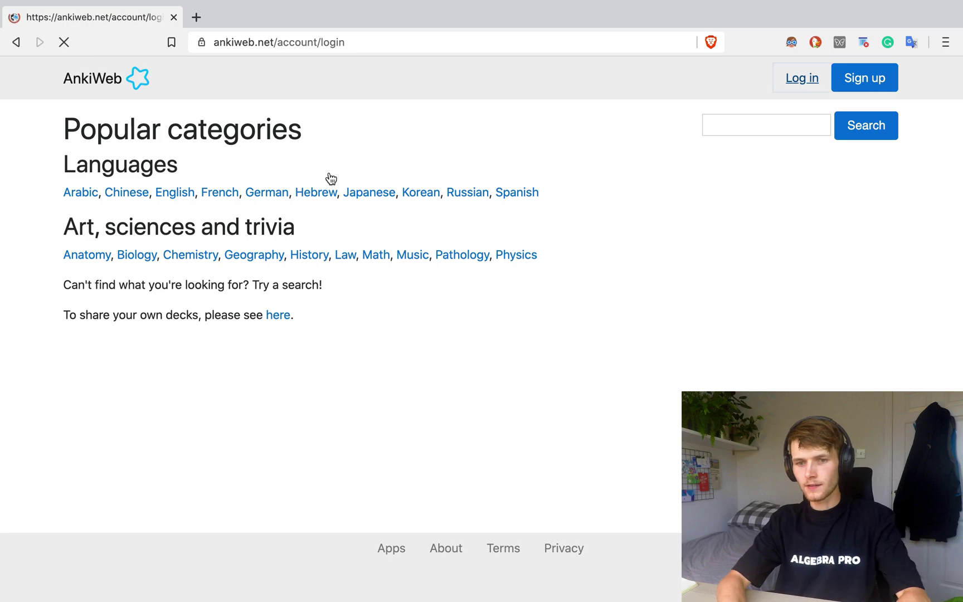
{"action": "left_click", "coordinate": [262, 195]}
{"action": "type", "text": "un"}
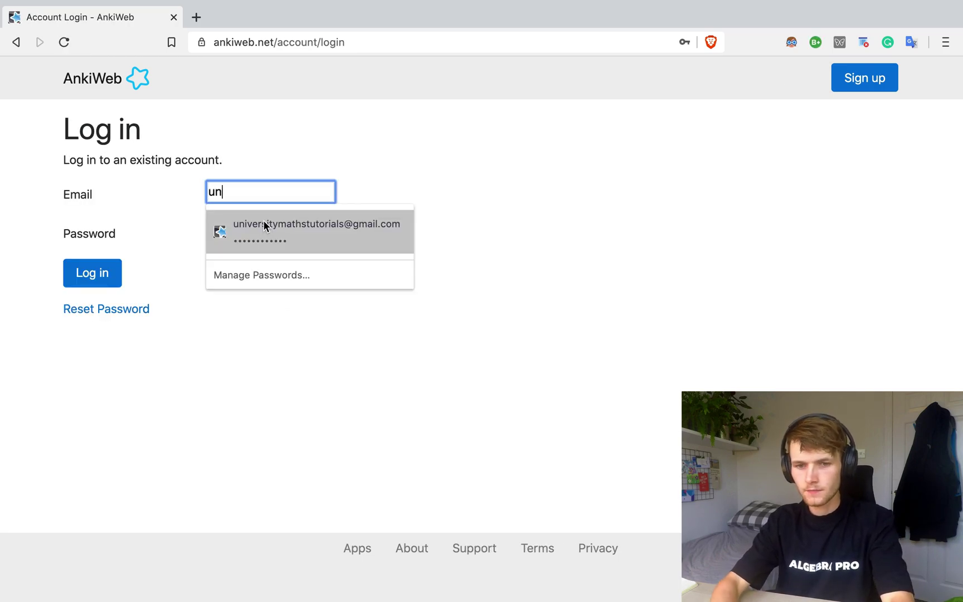
{"action": "left_click", "coordinate": [265, 225]}
{"action": "left_click", "coordinate": [111, 273]}
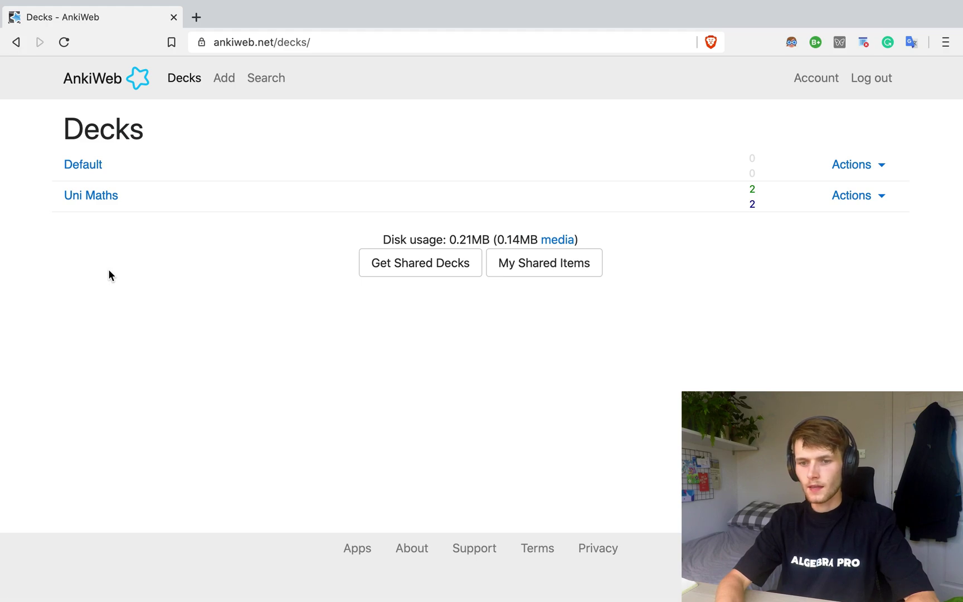
Search the shared decks for 'UMT' and open the UMT Definition deck page.
{"action": "left_click", "coordinate": [387, 265]}
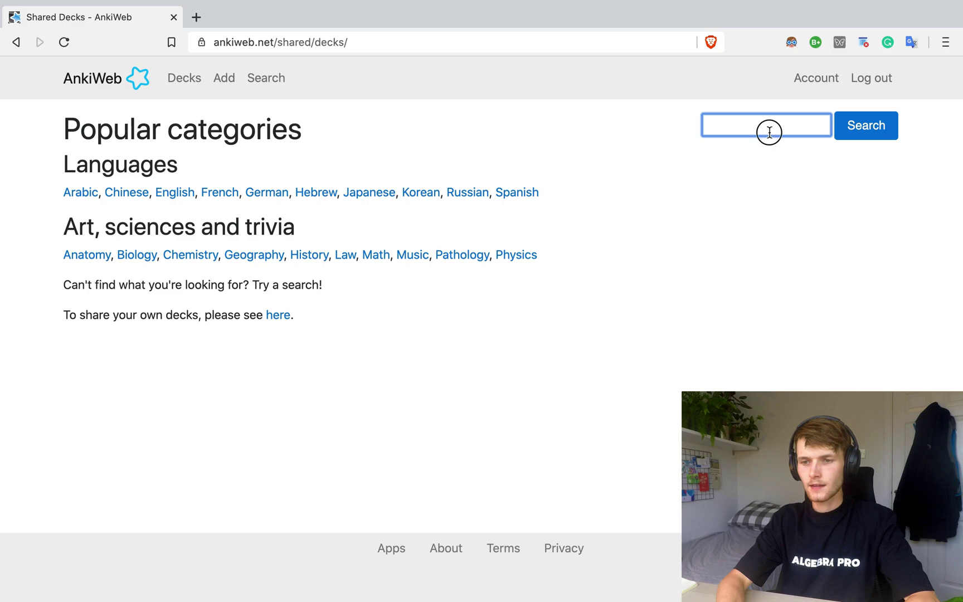
{"action": "left_click", "coordinate": [769, 132]}
{"action": "type", "text": "UMT"}
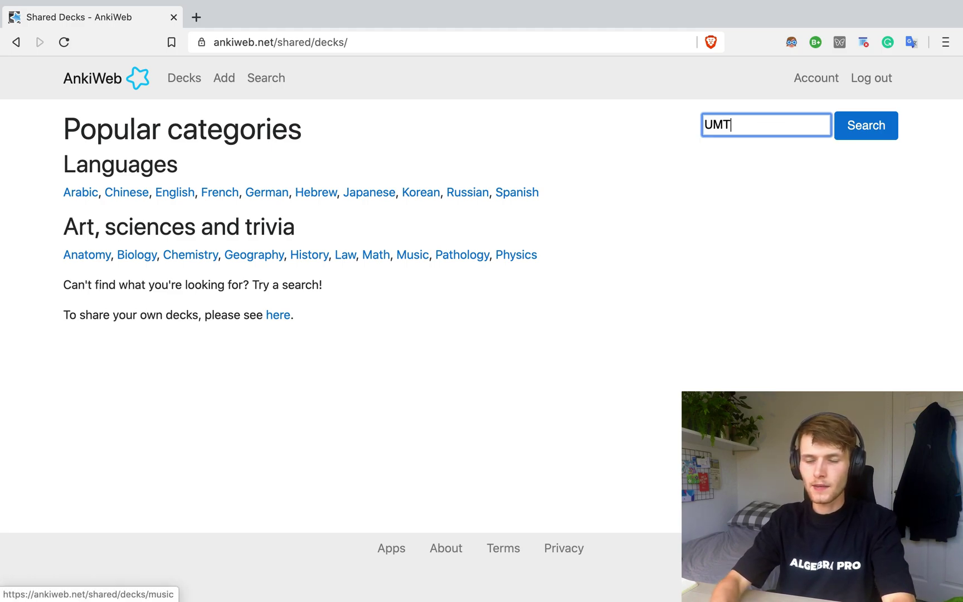
{"action": "key", "text": "Return"}
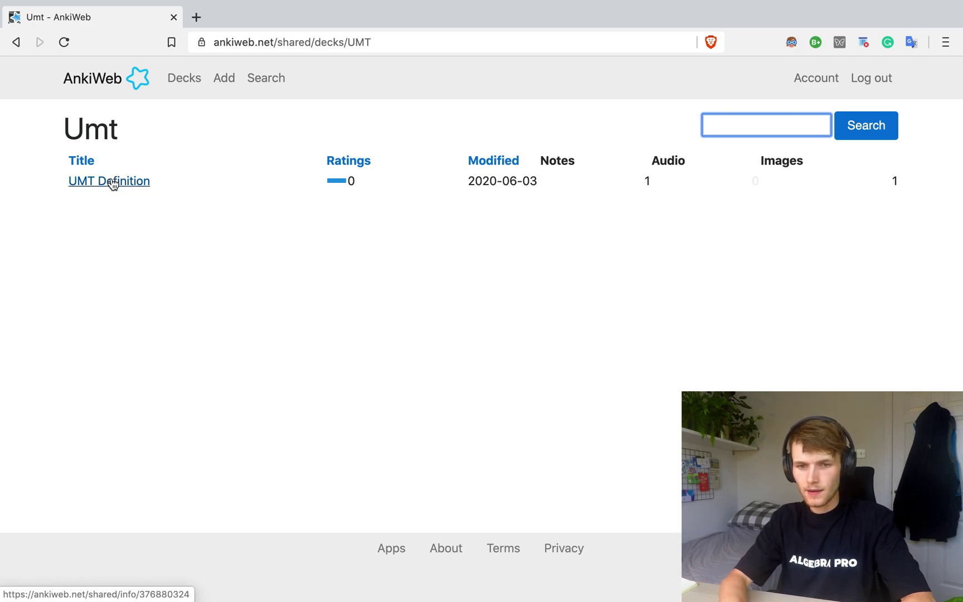
{"action": "left_click", "coordinate": [113, 182]}
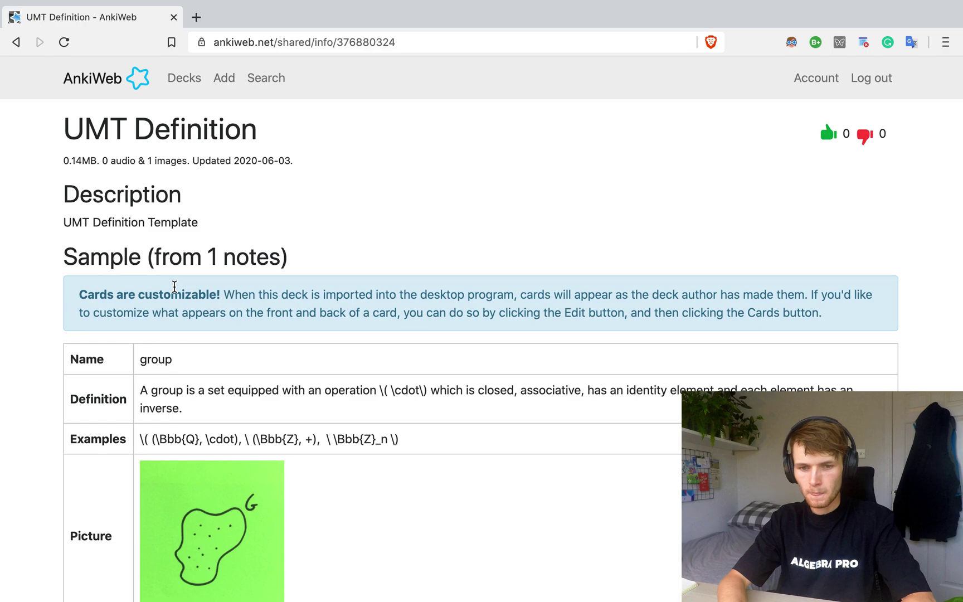
Download the UMT Definition deck to Downloads and open the .apkg to import it into Anki.
{"action": "scroll", "coordinate": [187, 301], "scroll_direction": "down", "scroll_amount": 5}
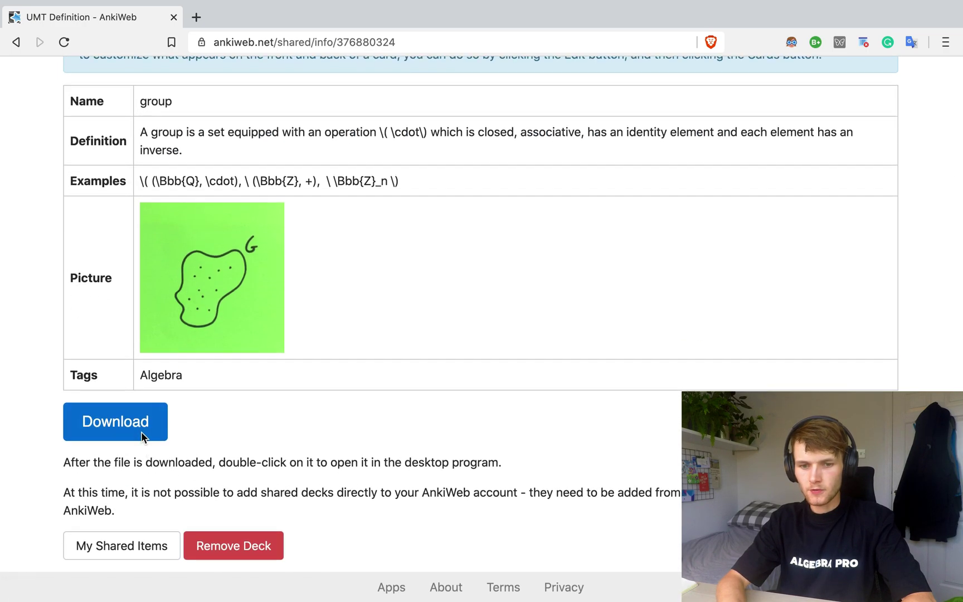
{"action": "left_click", "coordinate": [135, 427]}
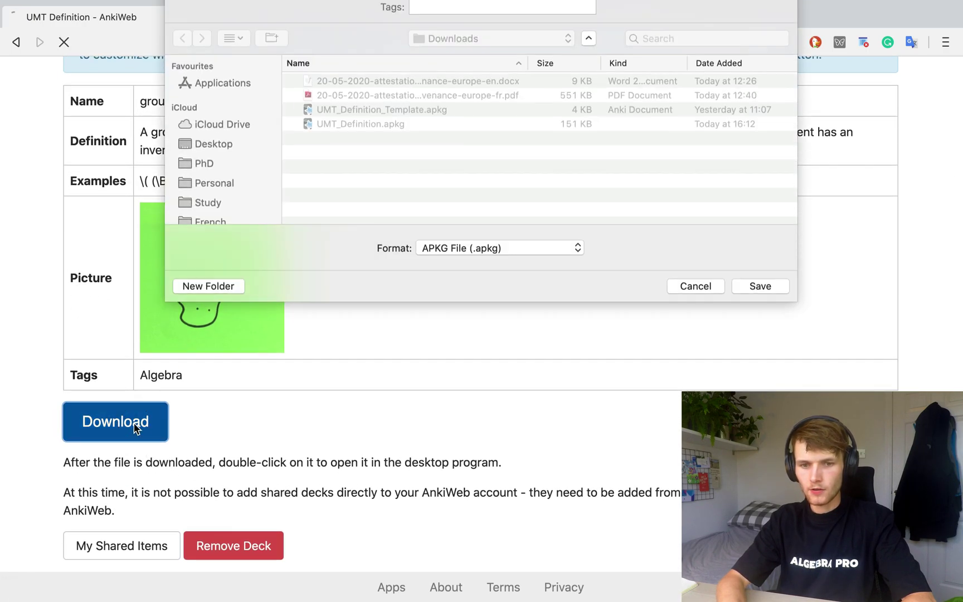
{"action": "left_click", "coordinate": [757, 320]}
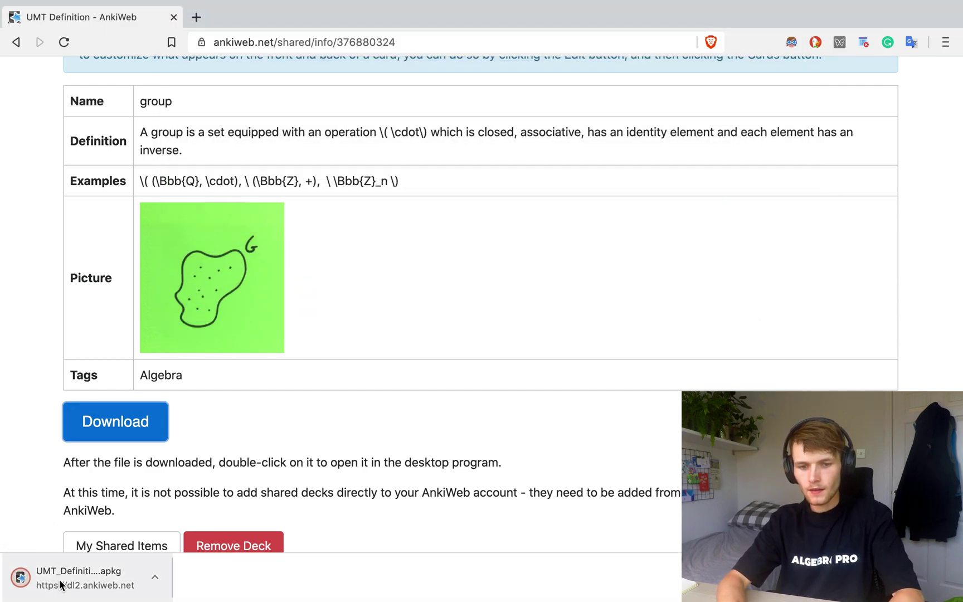
{"action": "left_click", "coordinate": [62, 579]}
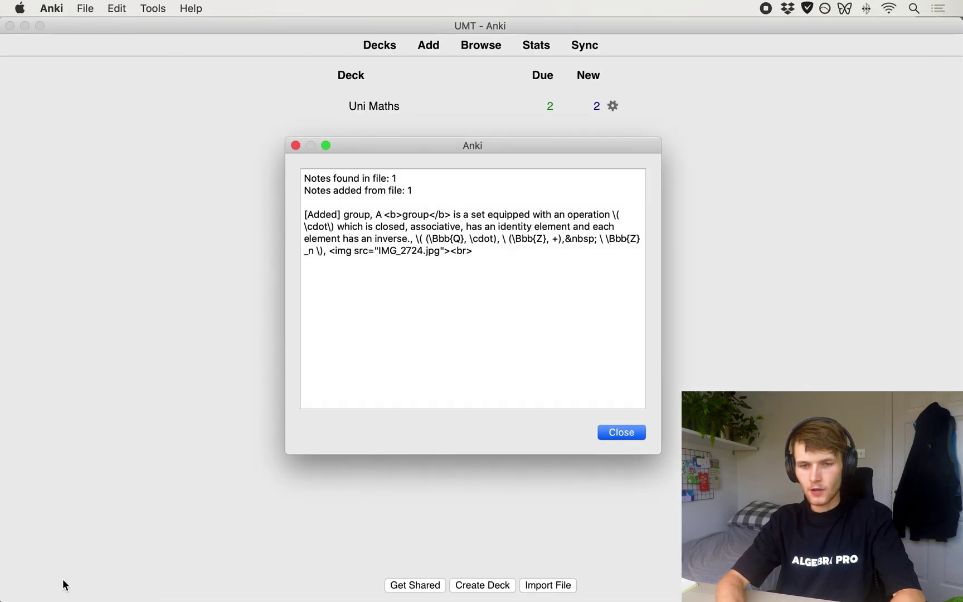
Delete the UMT Definition Template deck and its 3 cards, then open Uni Maths.
{"action": "left_click", "coordinate": [624, 432]}
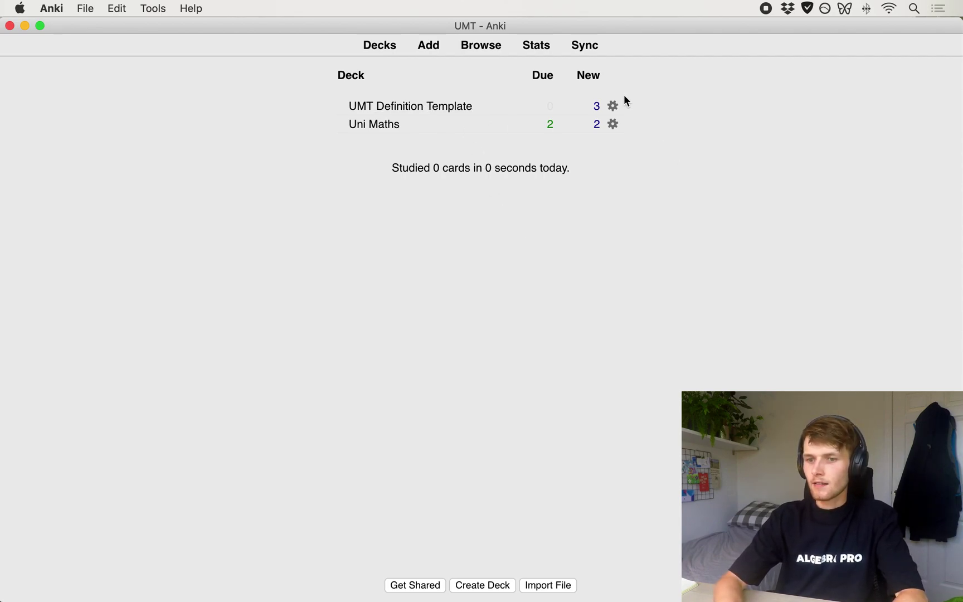
{"action": "left_click", "coordinate": [615, 106]}
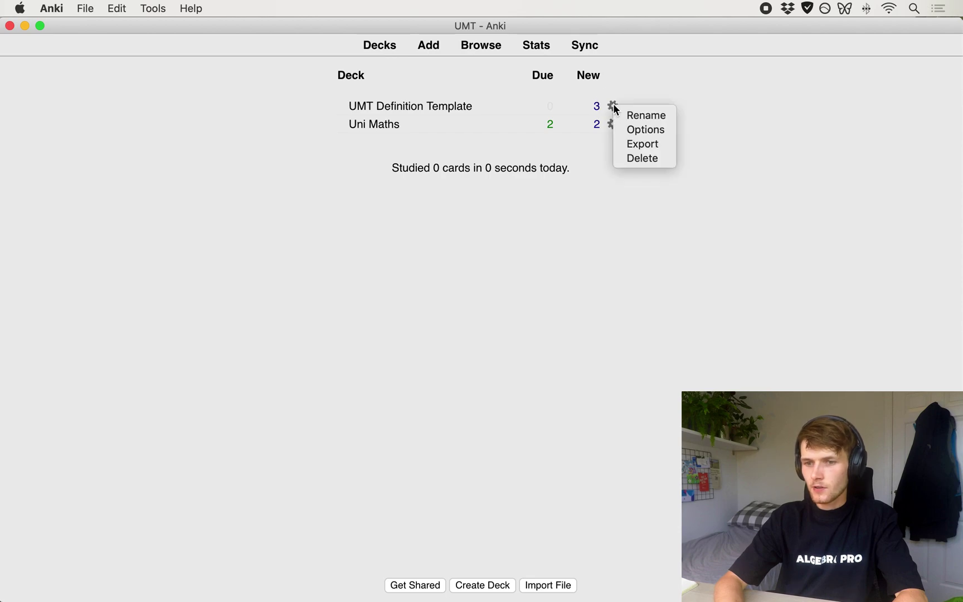
{"action": "left_click", "coordinate": [638, 158]}
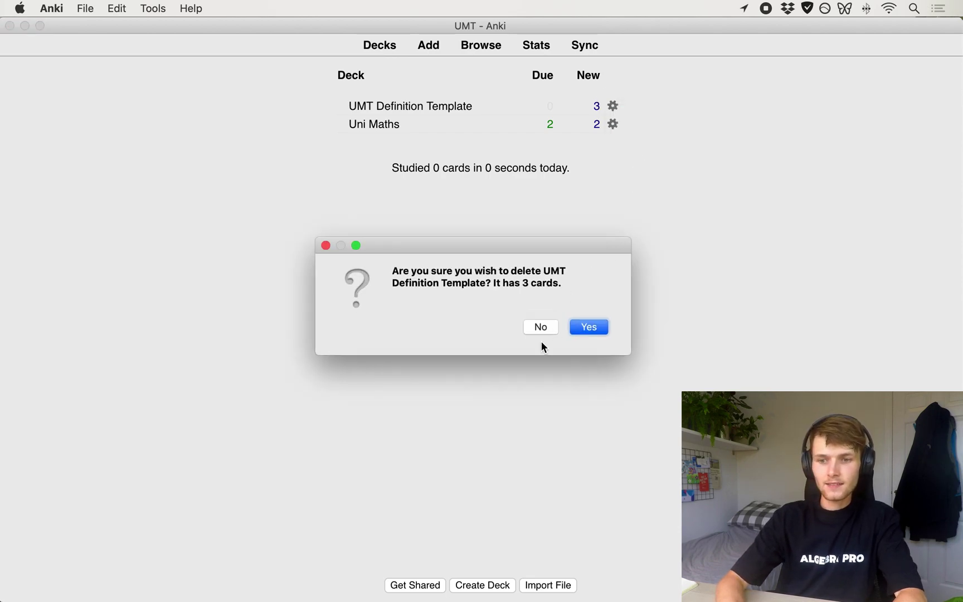
{"action": "left_click", "coordinate": [602, 331]}
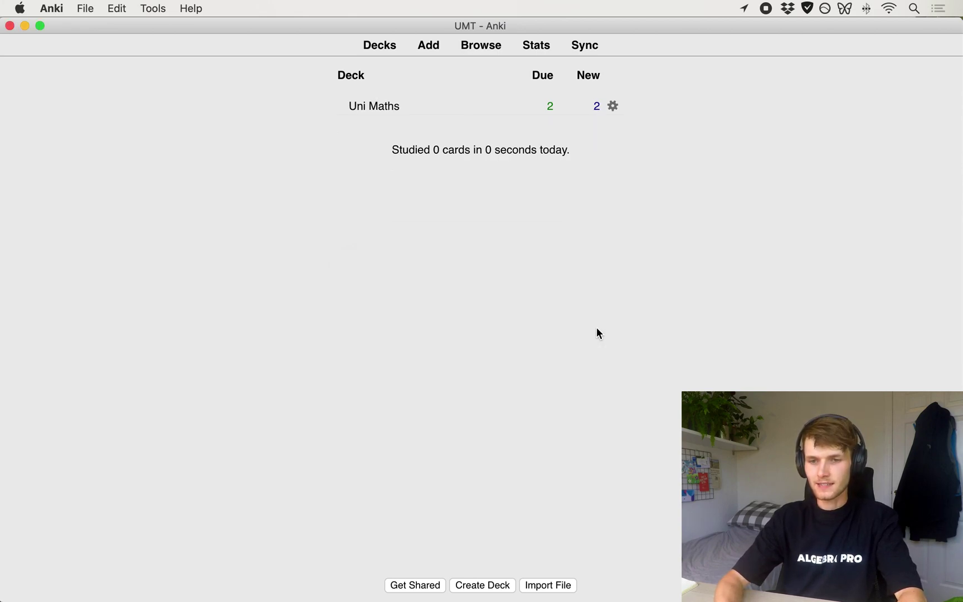
{"action": "left_click", "coordinate": [383, 111]}
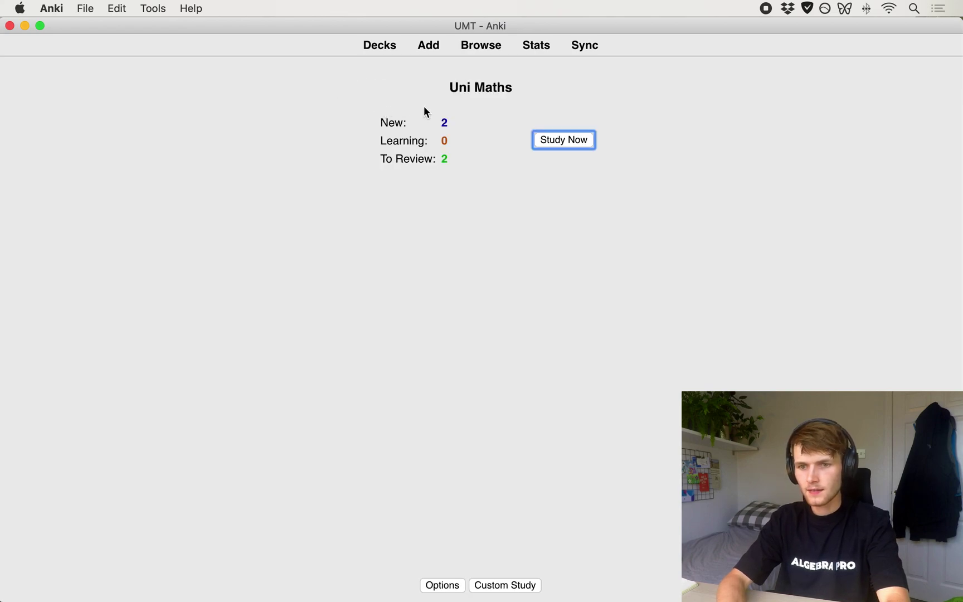
Start a new Uni Maths note in a maximised Add window using the Definition note type.
{"action": "left_click", "coordinate": [430, 46]}
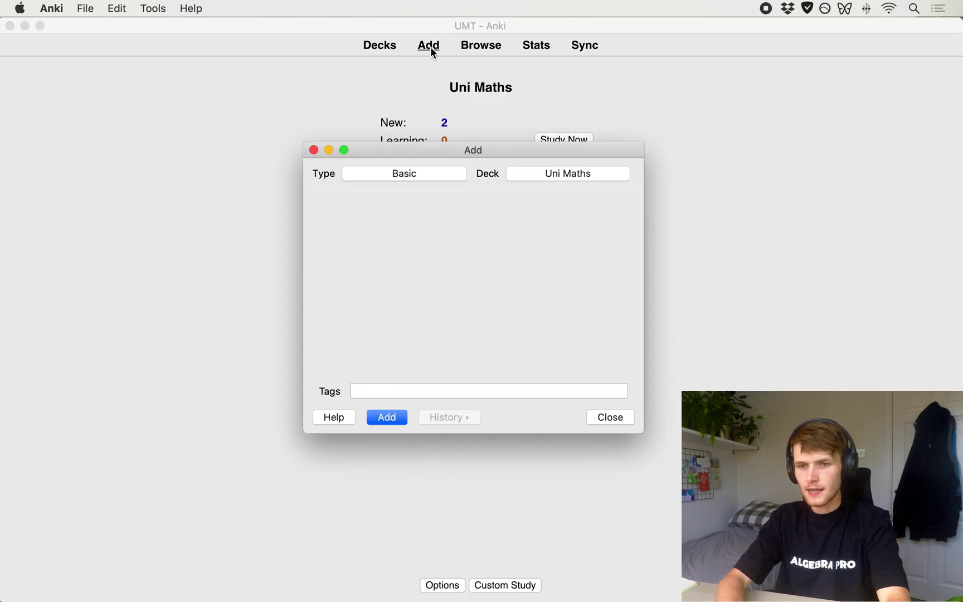
{"action": "left_click", "coordinate": [345, 150]}
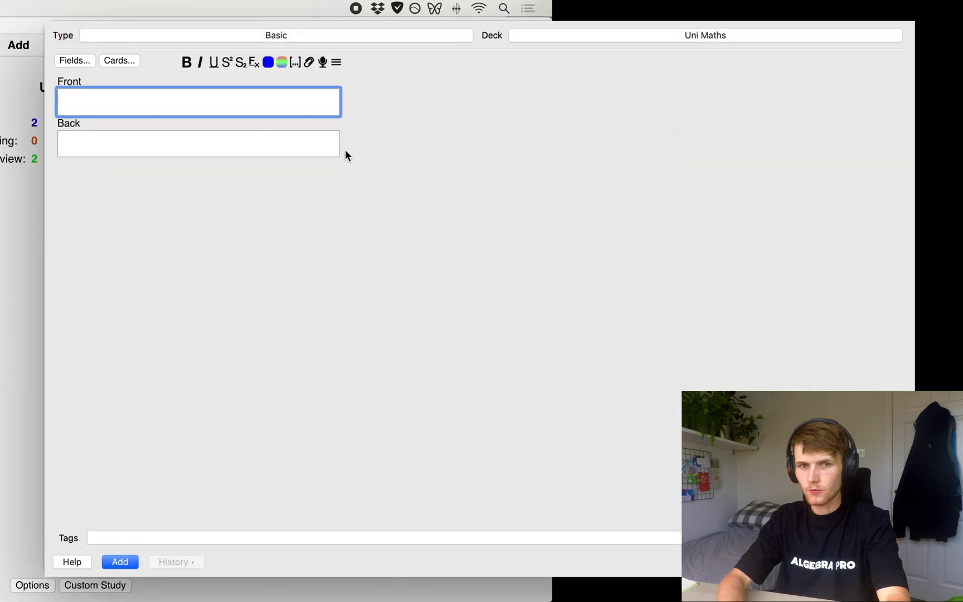
{"action": "left_click", "coordinate": [260, 16]}
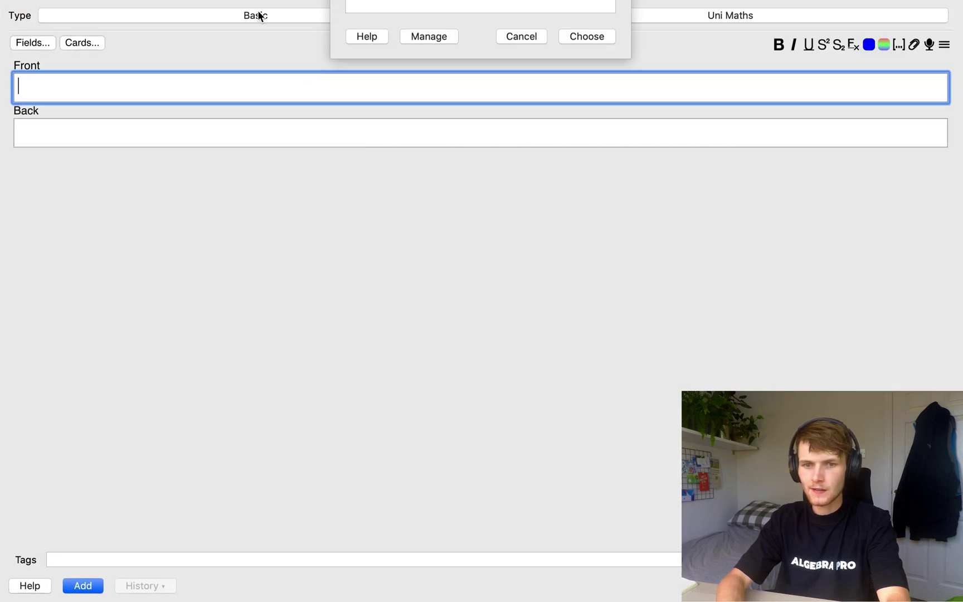
{"action": "left_click", "coordinate": [375, 125]}
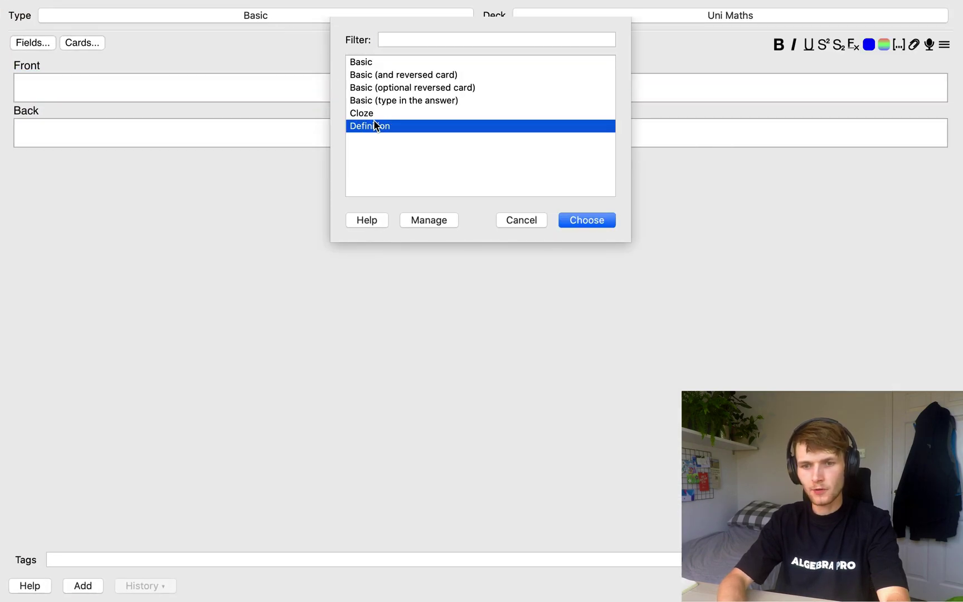
{"action": "left_click", "coordinate": [606, 223]}
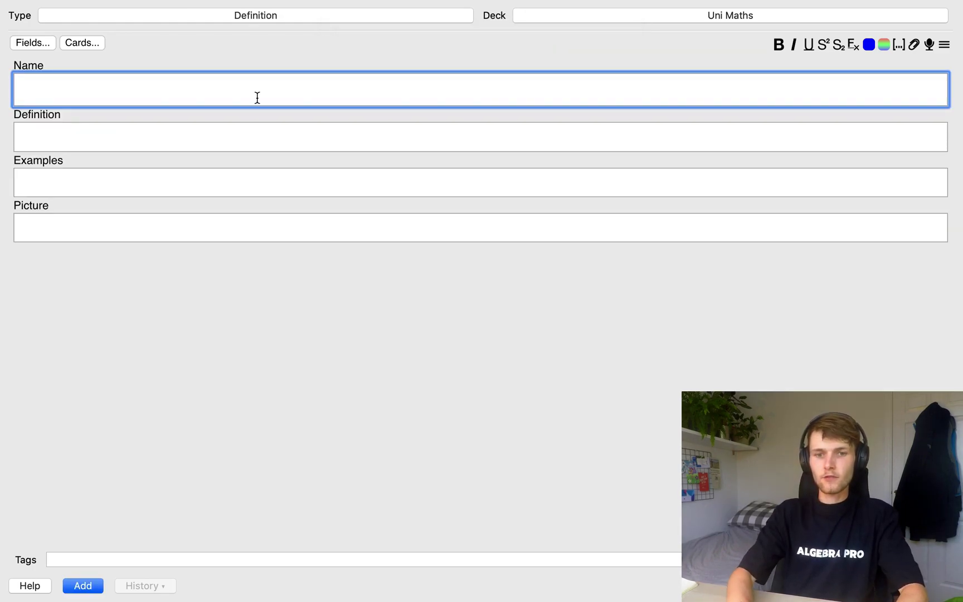
{"action": "left_click", "coordinate": [252, 132]}
{"action": "left_click", "coordinate": [231, 181]}
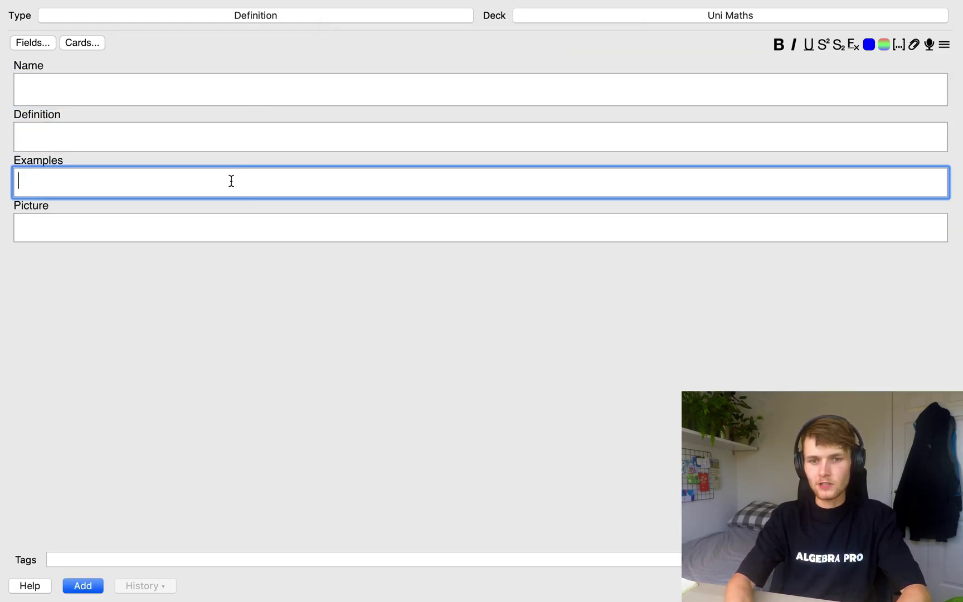
{"action": "left_click", "coordinate": [211, 230]}
{"action": "left_click", "coordinate": [83, 87]}
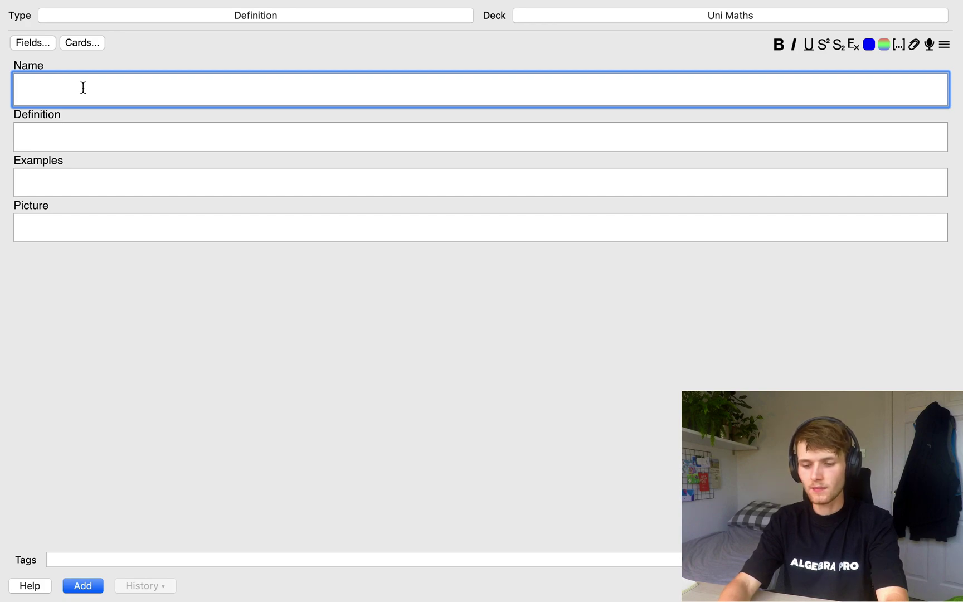
Set Name to 'group' and begin the Definition: 'A group is a set equipped with an operation \( \cdot \)'.
{"action": "type", "text": "group"}
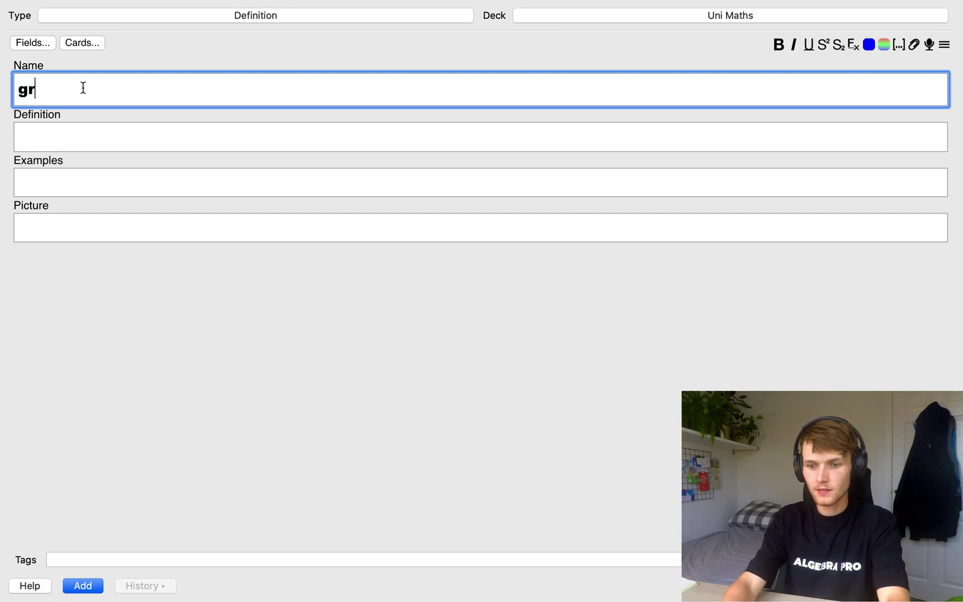
{"action": "left_click", "coordinate": [72, 130]}
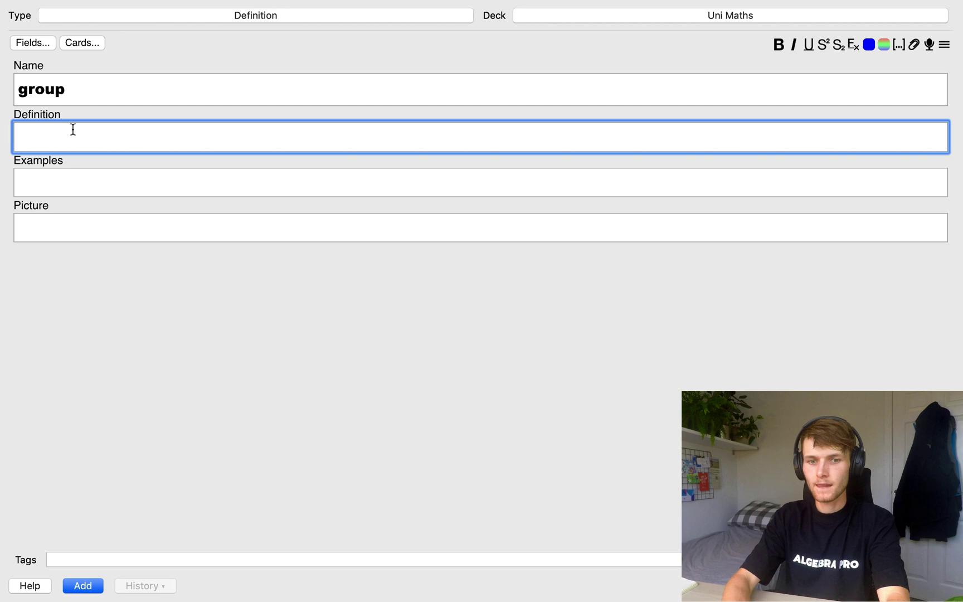
{"action": "type", "text": "A group"}
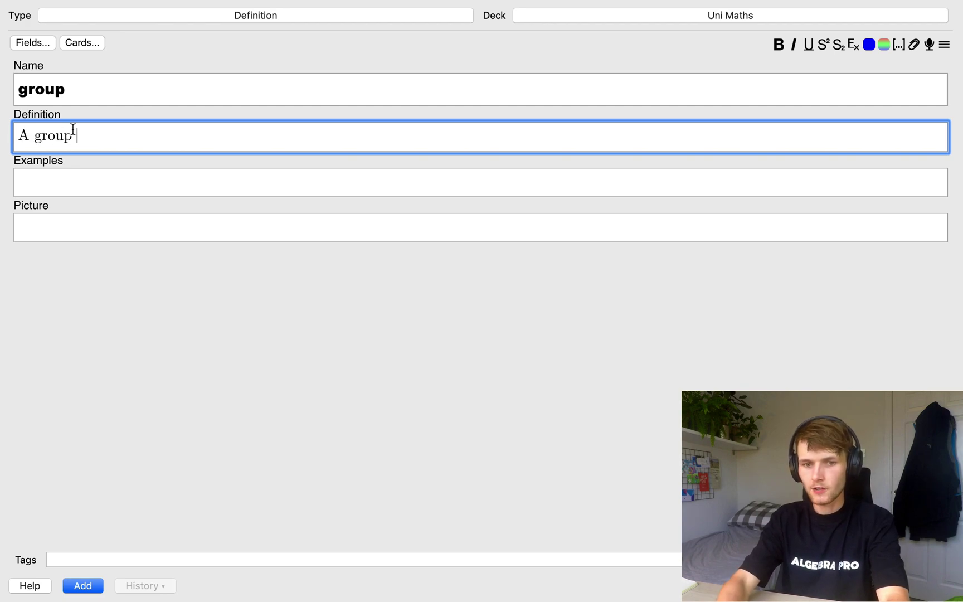
{"action": "type", "text": " is a set "}
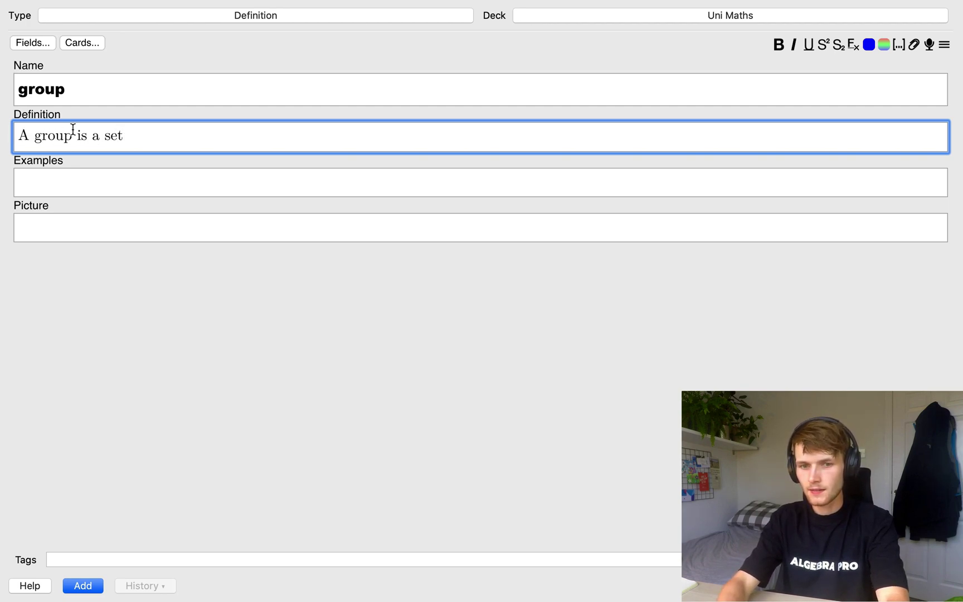
{"action": "type", "text": "equipped wit"}
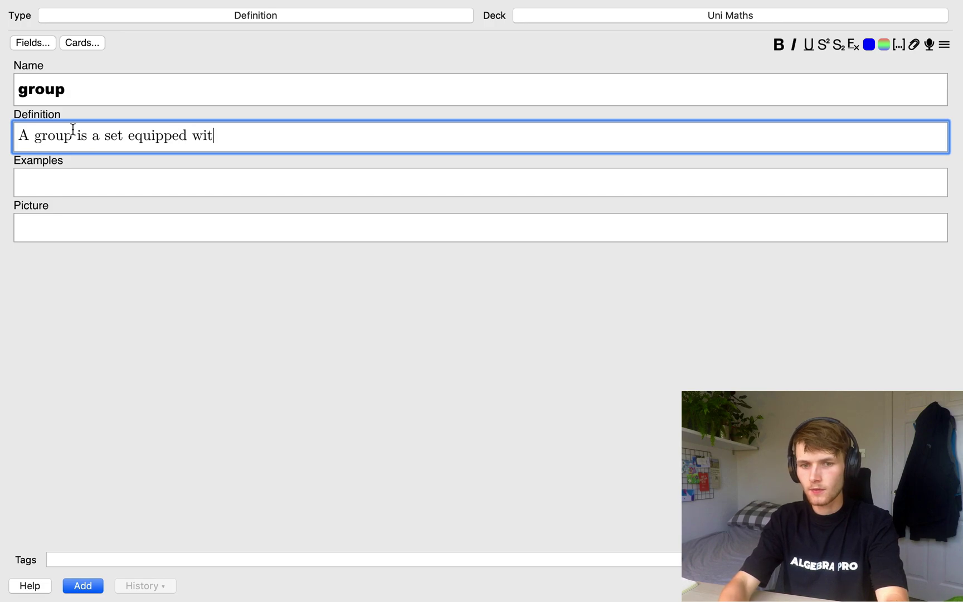
{"action": "type", "text": "h an operation suc"}
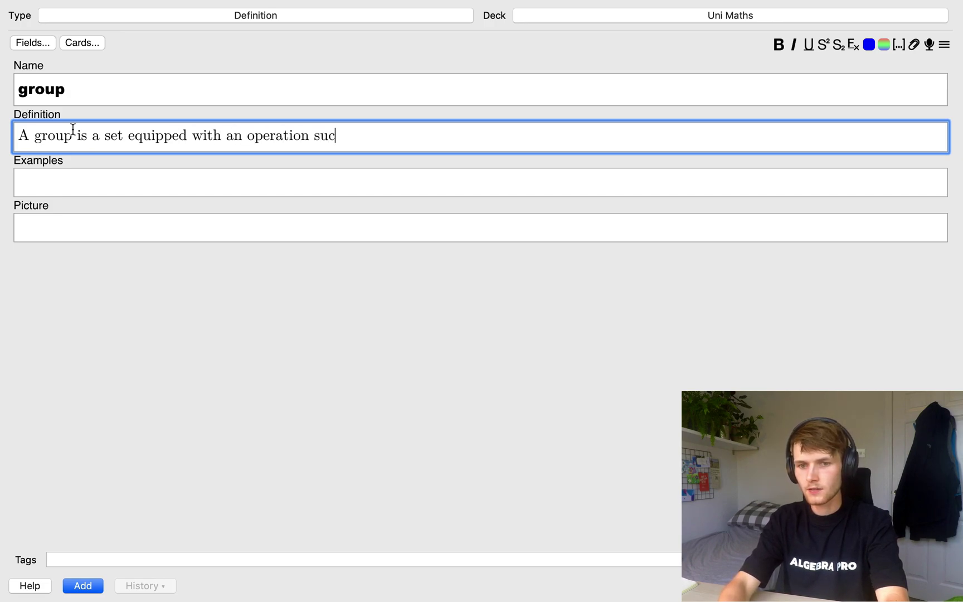
{"action": "key", "text": "BackSpace"}
{"action": "key", "text": "BackSpace"}
{"action": "key", "text": "BackSpace"}
{"action": "key", "text": "BackSpace"}
{"action": "key", "text": "BackSpace"}
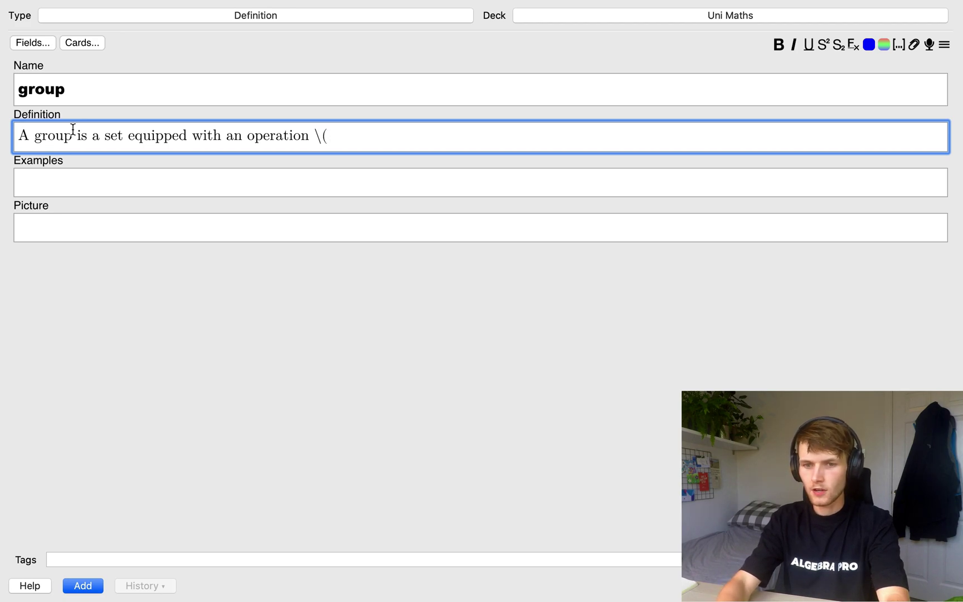
{"action": "type", "text": "\\( \\cdo"}
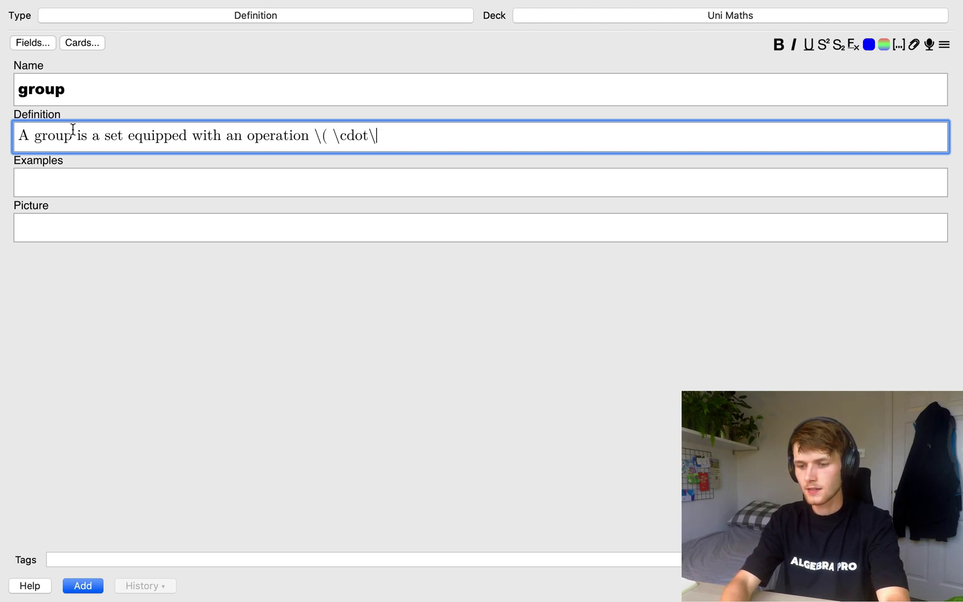
{"action": "type", "text": "t \\)"}
Finish the Definition with 'that is closed, associative, has an identity element and every element has an inverse.'.
{"action": "key", "text": "Left"}
{"action": "key", "text": "Left"}
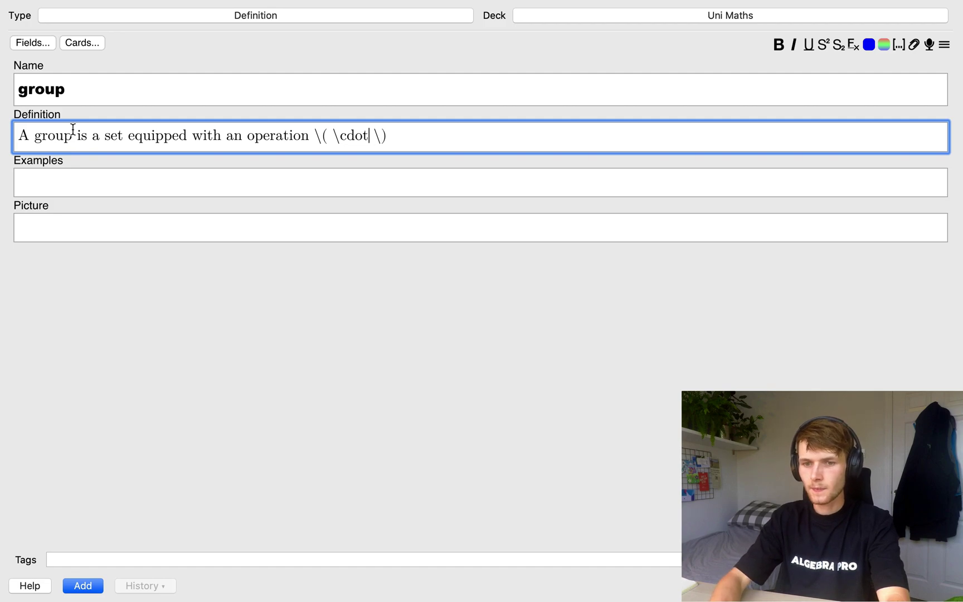
{"action": "key", "text": "shift+alt+Left"}
{"action": "key", "text": "shift+alt+Left"}
{"action": "key", "text": "shift+alt+Left"}
{"action": "key", "text": "Right"}
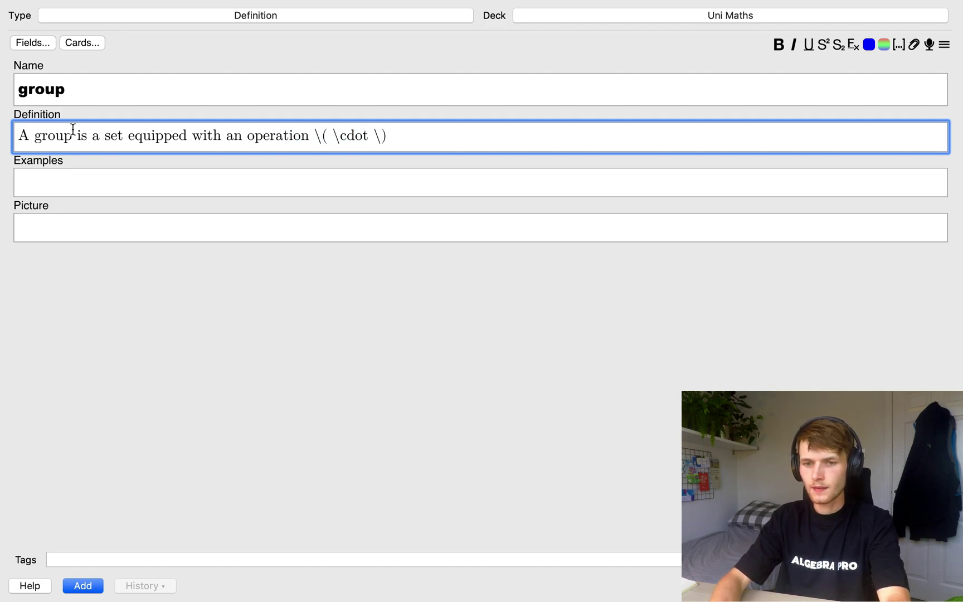
{"action": "key", "text": "Right"}
{"action": "key", "text": "Right"}
{"action": "key", "text": "Right"}
{"action": "type", "text": "s"}
{"action": "key", "text": "BackSpace"}
{"action": "type", "text": "th"}
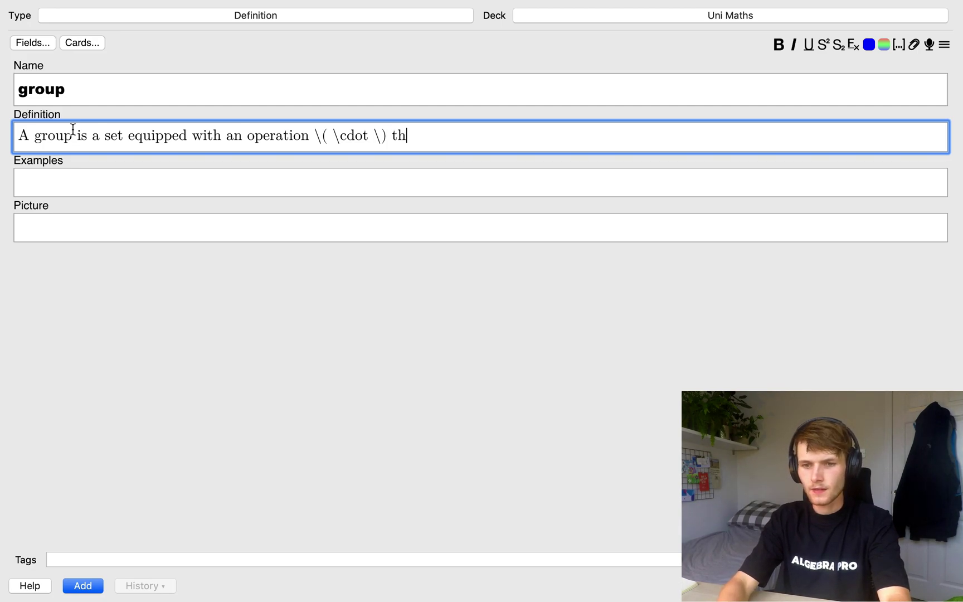
{"action": "type", "text": "at is closed, "}
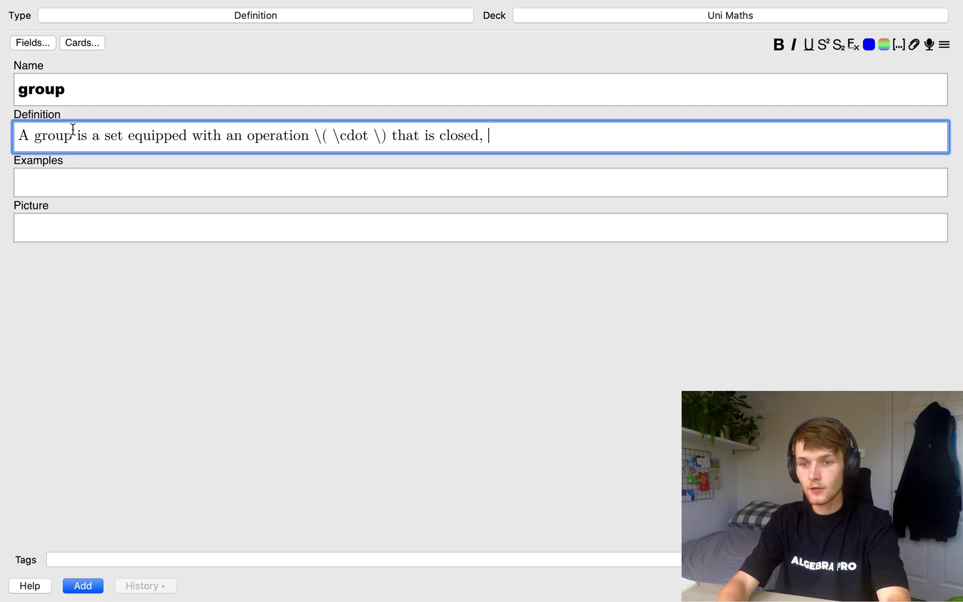
{"action": "type", "text": "associat"}
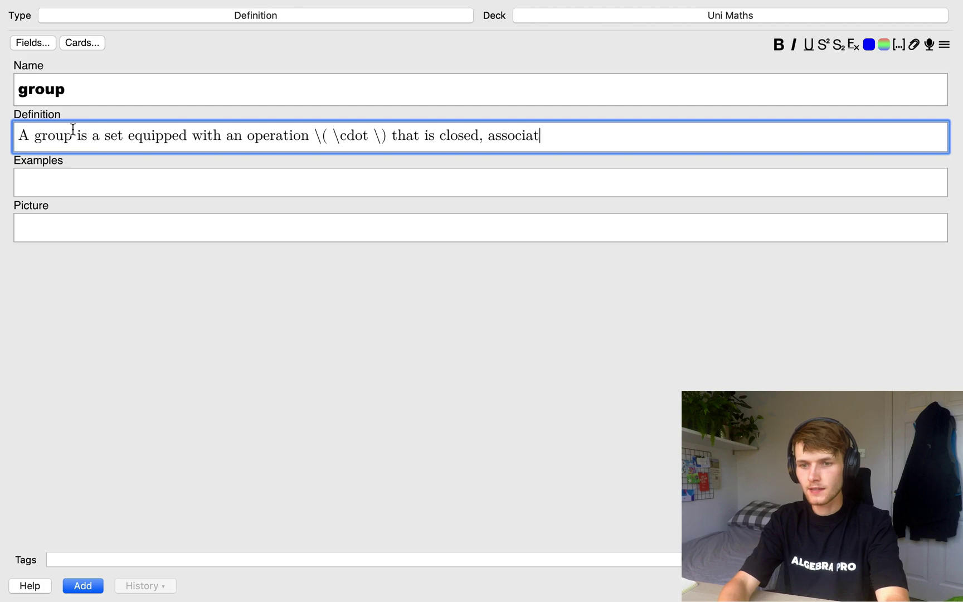
{"action": "type", "text": "ive "}
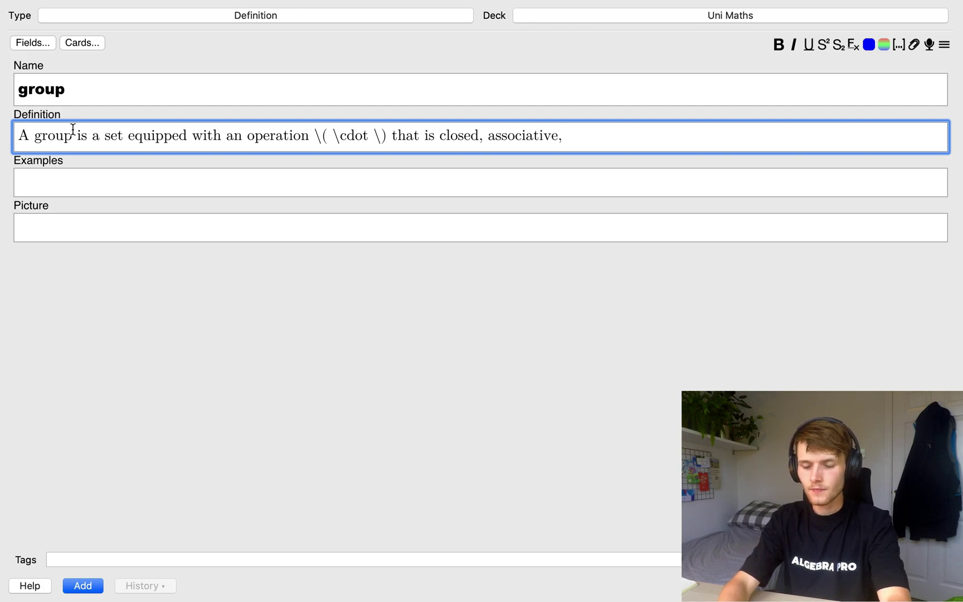
{"action": "type", "text": " has an idenit"}
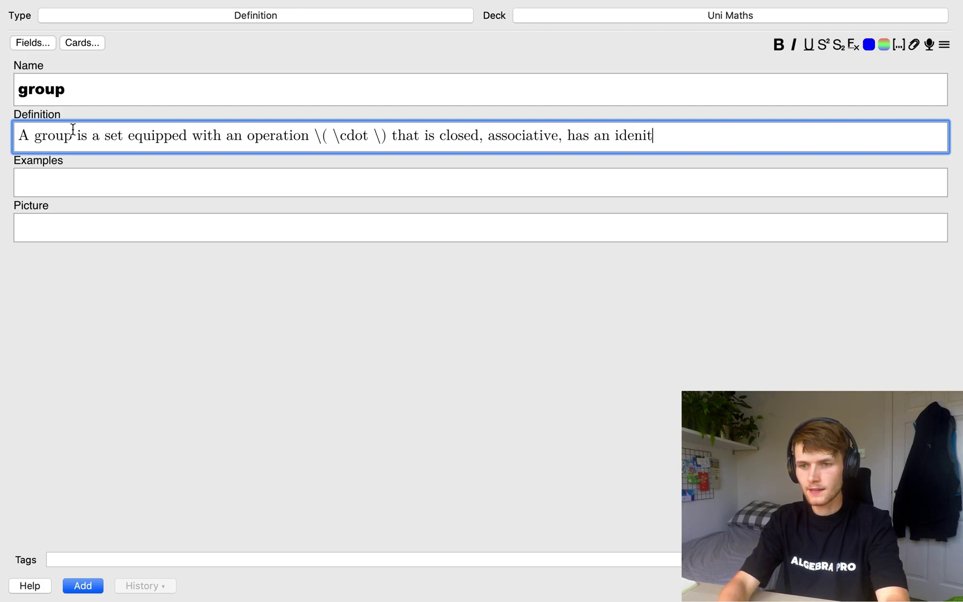
{"action": "key", "text": "BackSpace"}
{"action": "key", "text": "BackSpace"}
{"action": "type", "text": "tity eleme"}
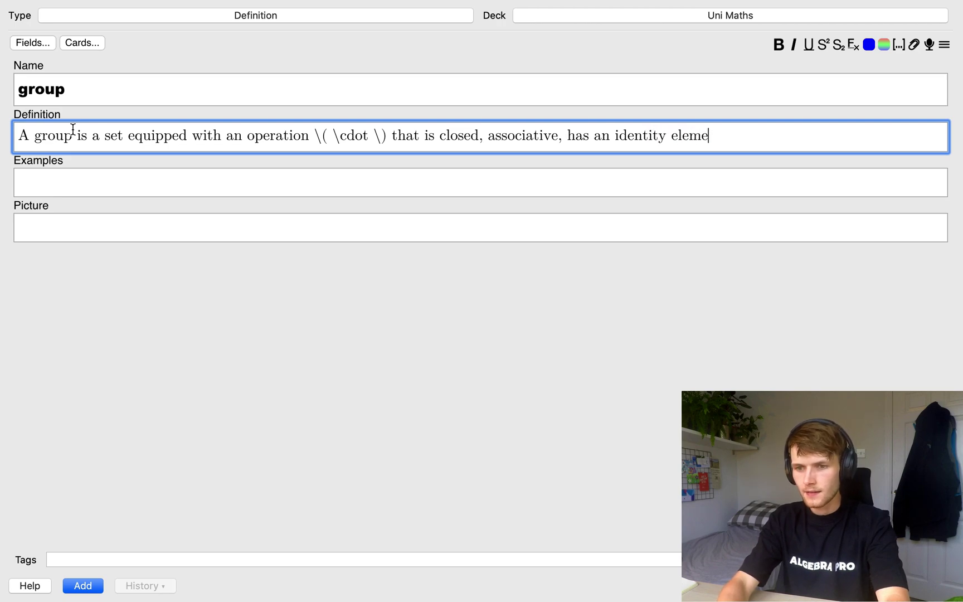
{"action": "type", "text": "nt and "}
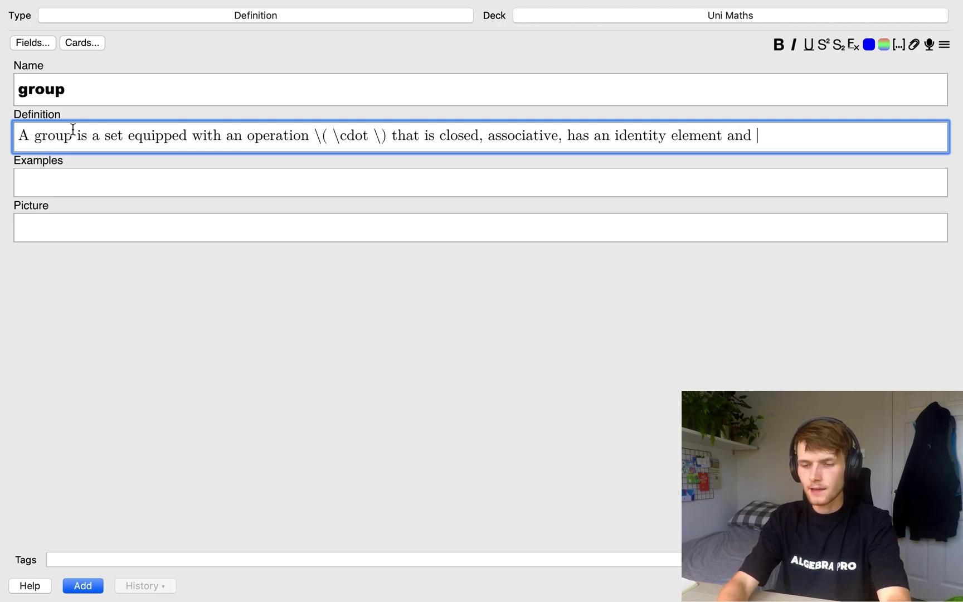
{"action": "type", "text": "every elemen"}
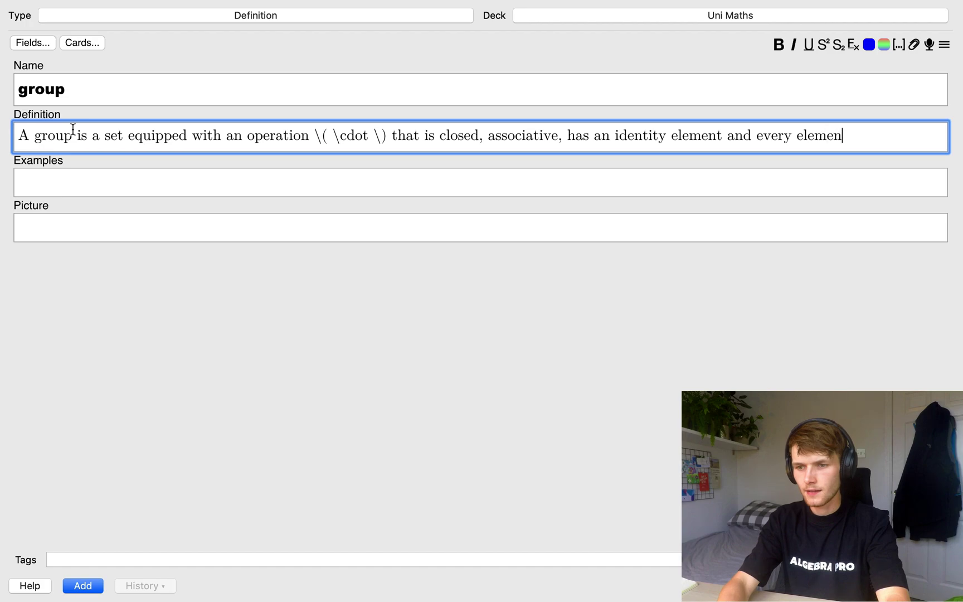
{"action": "type", "text": "t has an iverse."}
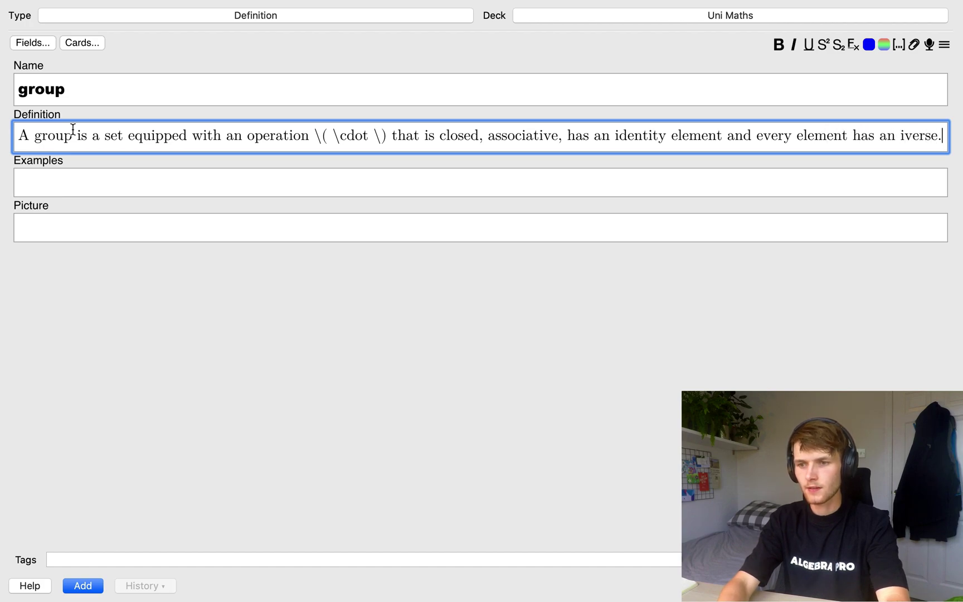
{"action": "key", "text": "alt+BackSpace"}
{"action": "type", "text": "inver"}
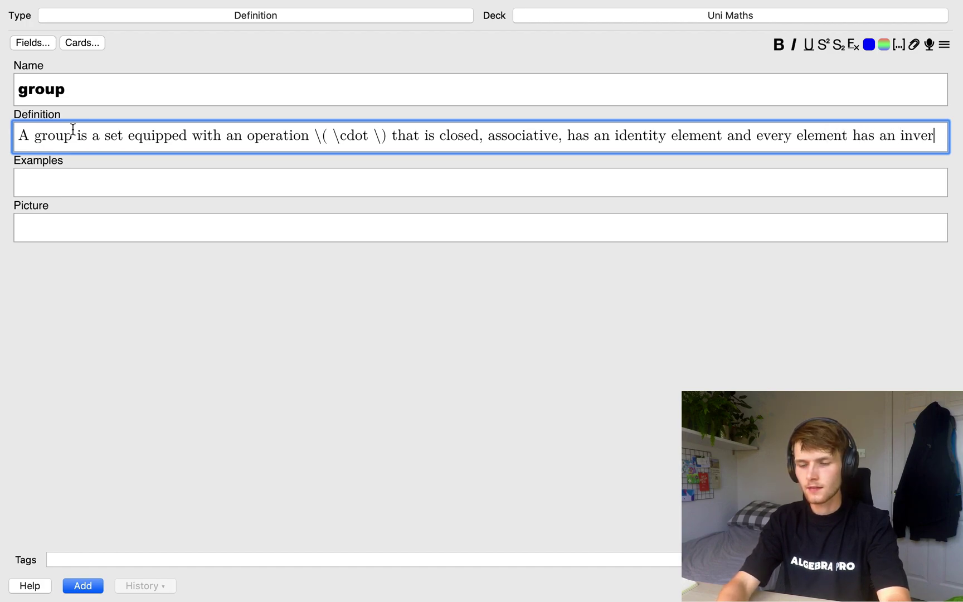
{"action": "type", "text": "se."}
{"action": "left_click", "coordinate": [141, 195]}
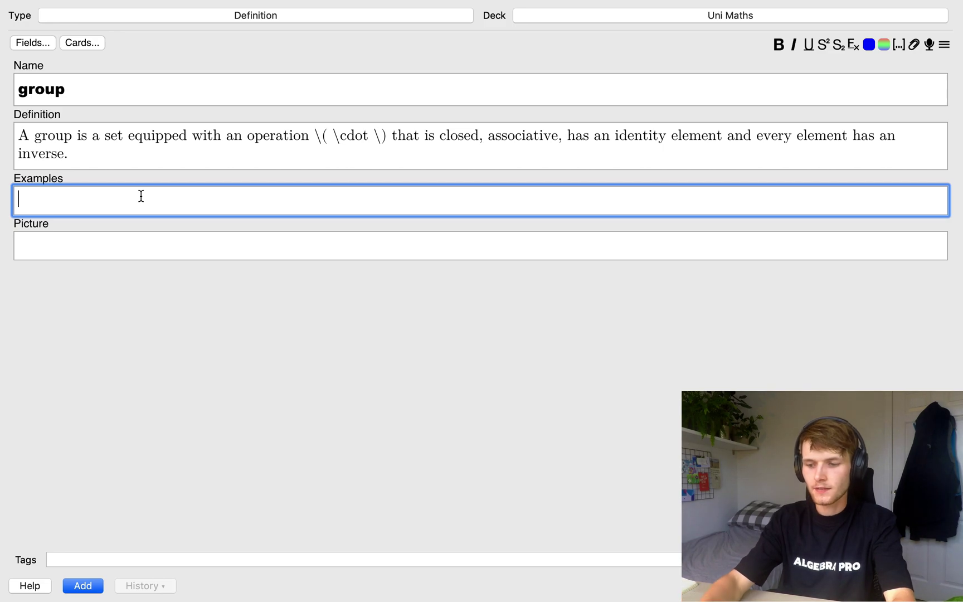
Enter '\( \Bbb{Z}_n, \ (\Bbb{Q}, \cdot ) \)' in the Examples field.
{"action": "type", "text": "\\( \\"}
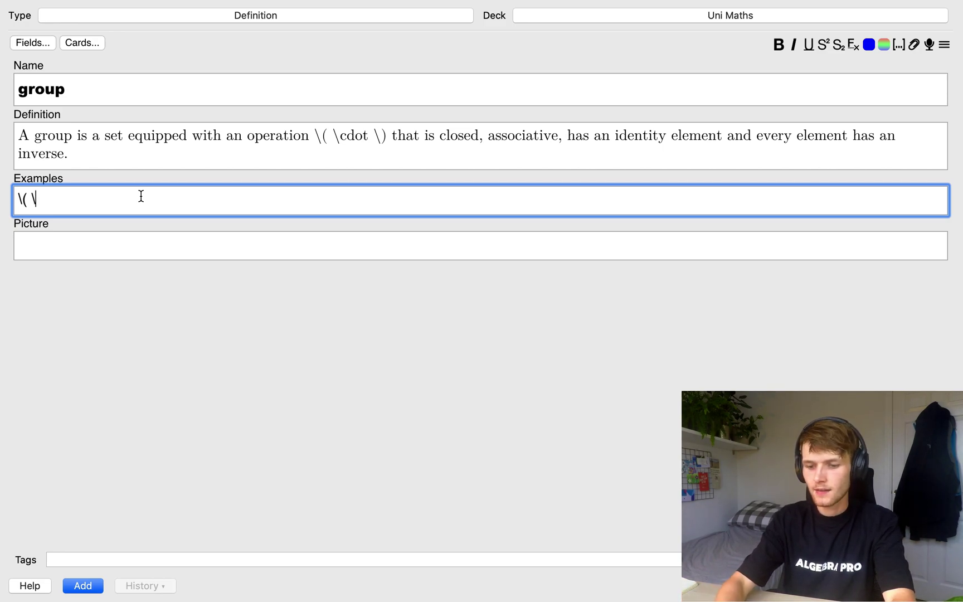
{"action": "type", "text": "Bbb{"}
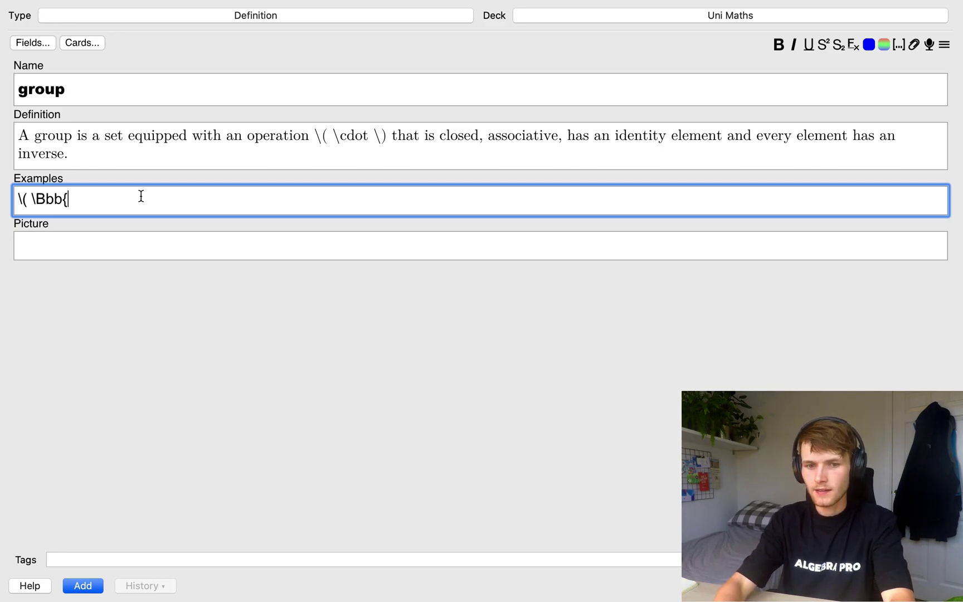
{"action": "type", "text": "Z}_n,"}
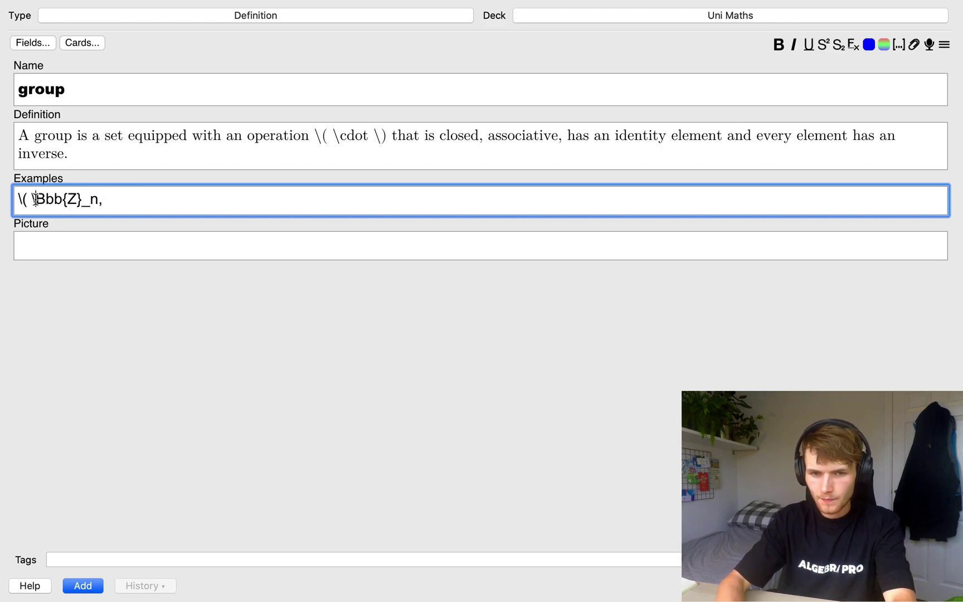
{"action": "left_click_drag", "start_coordinate": [35, 199], "coordinate": [63, 199]}
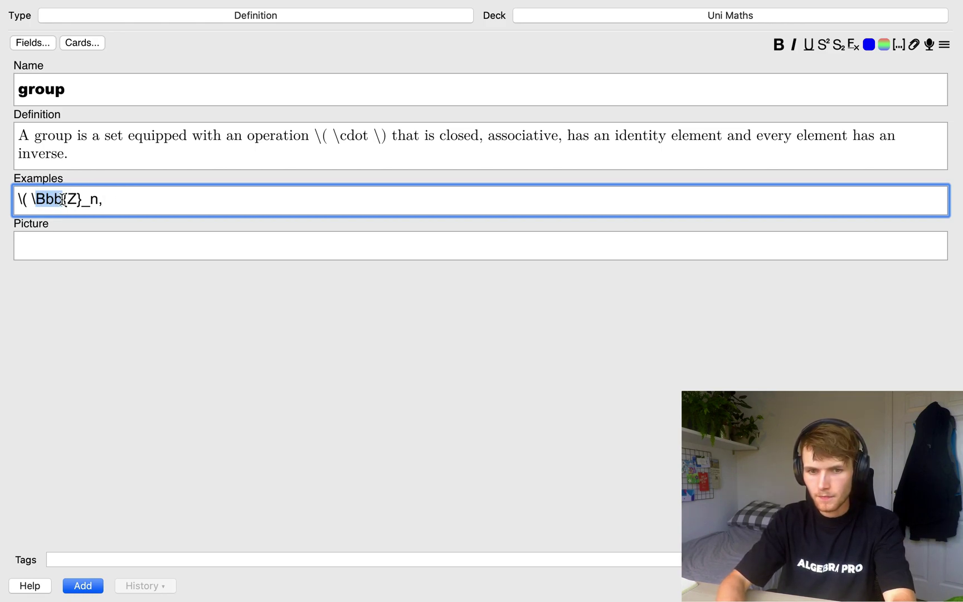
{"action": "left_click", "coordinate": [90, 201]}
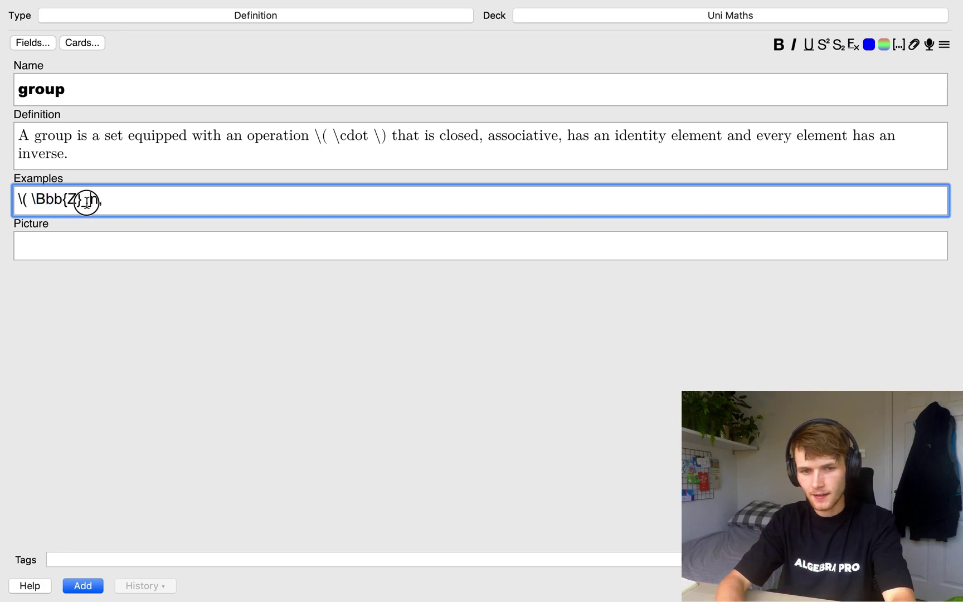
{"action": "left_click", "coordinate": [95, 200]}
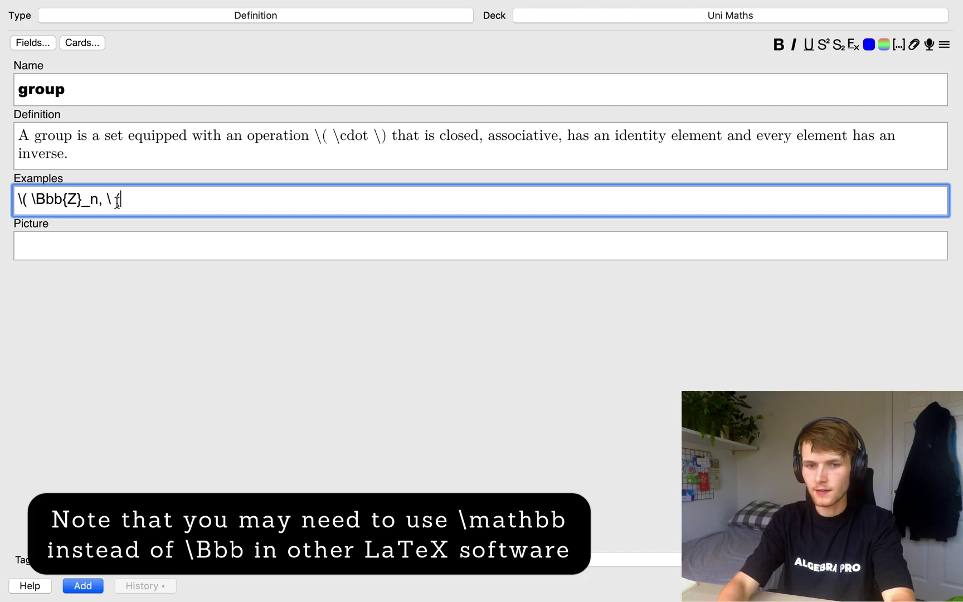
{"action": "type", "text": "b{Q"}
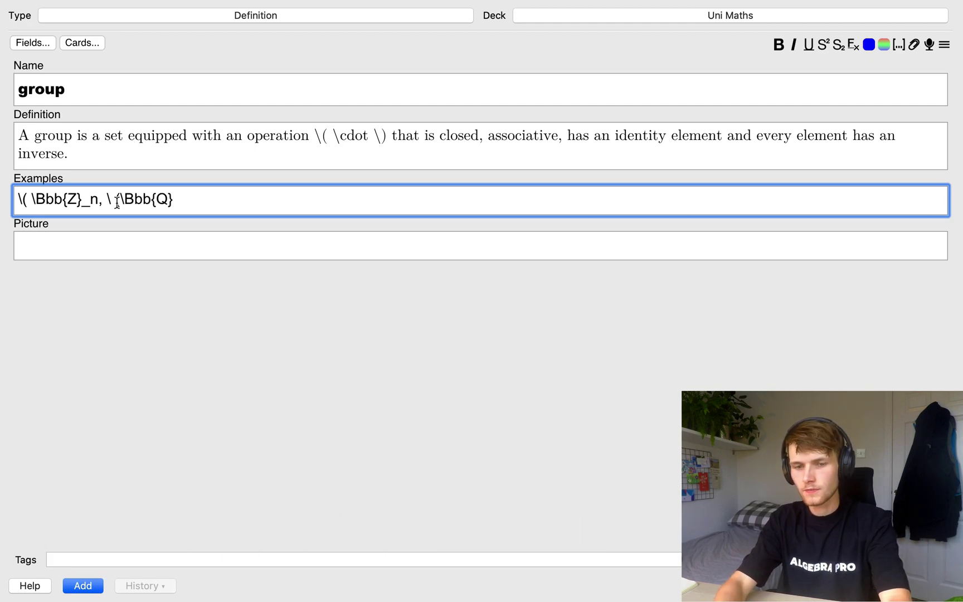
{"action": "type", "text": "}, \\c"}
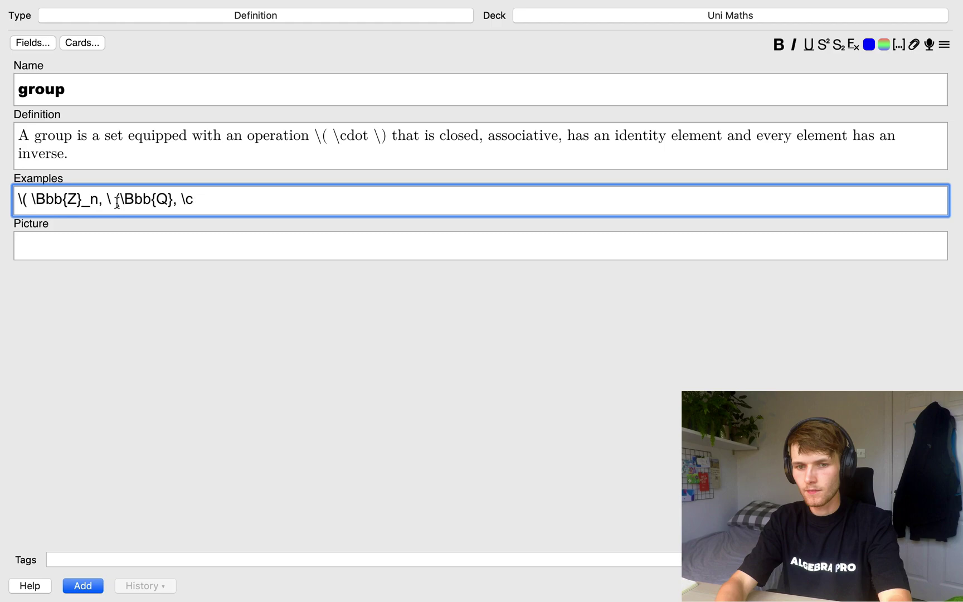
{"action": "type", "text": "odot"}
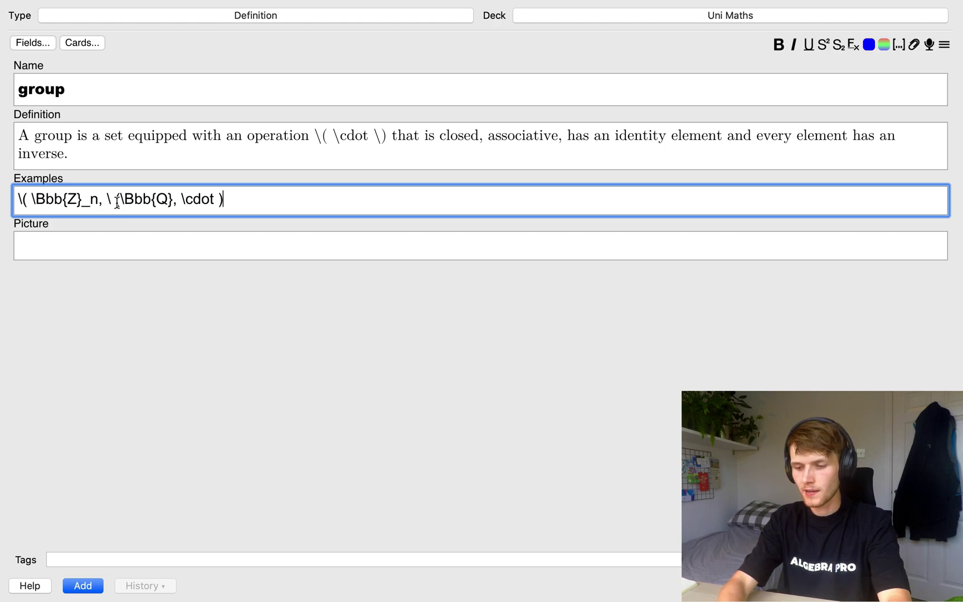
{"action": "type", "text": " ) \\)"}
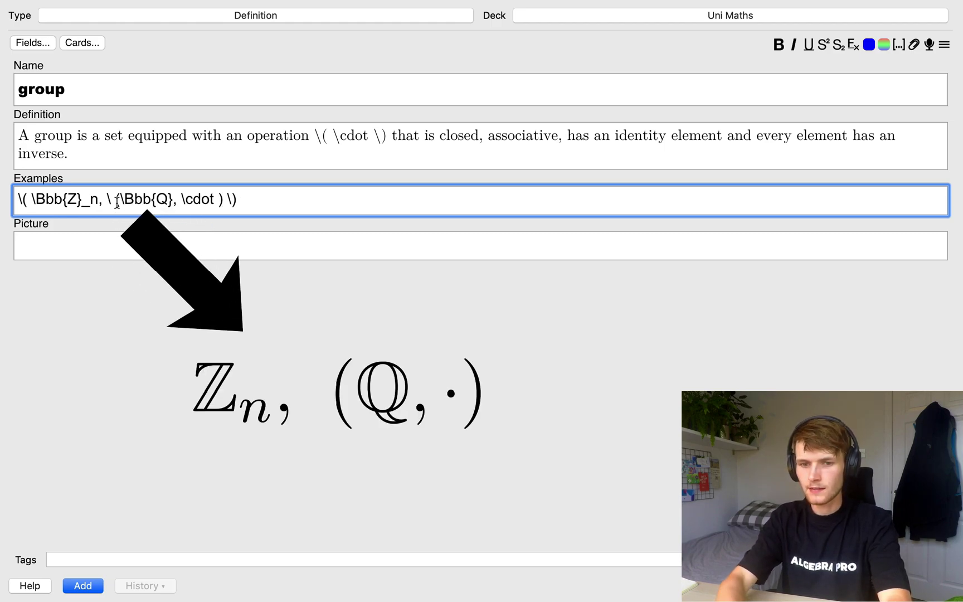
Focus the Picture field and open the image file dialog.
{"action": "left_click", "coordinate": [201, 241]}
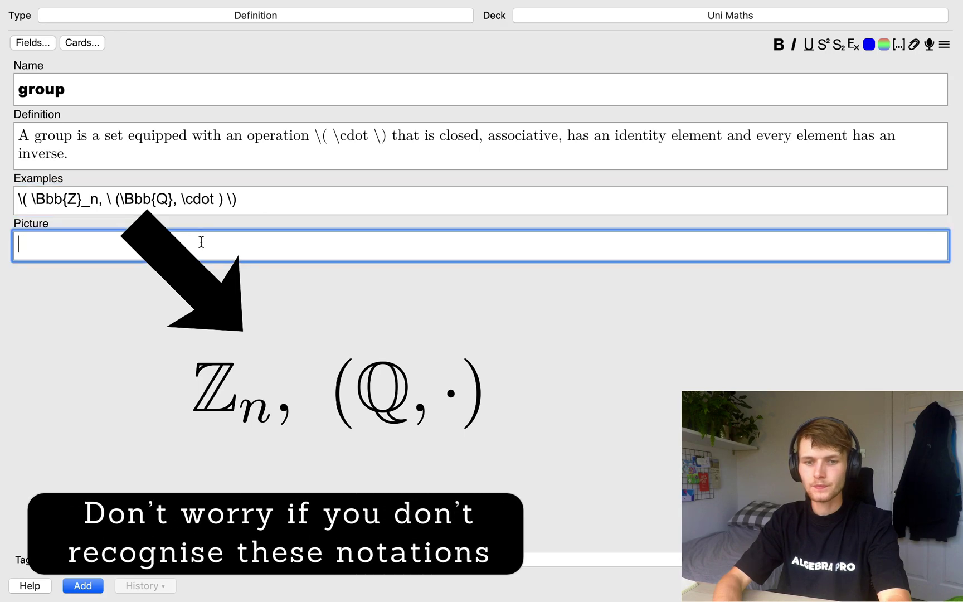
{"action": "left_click", "coordinate": [297, 244]}
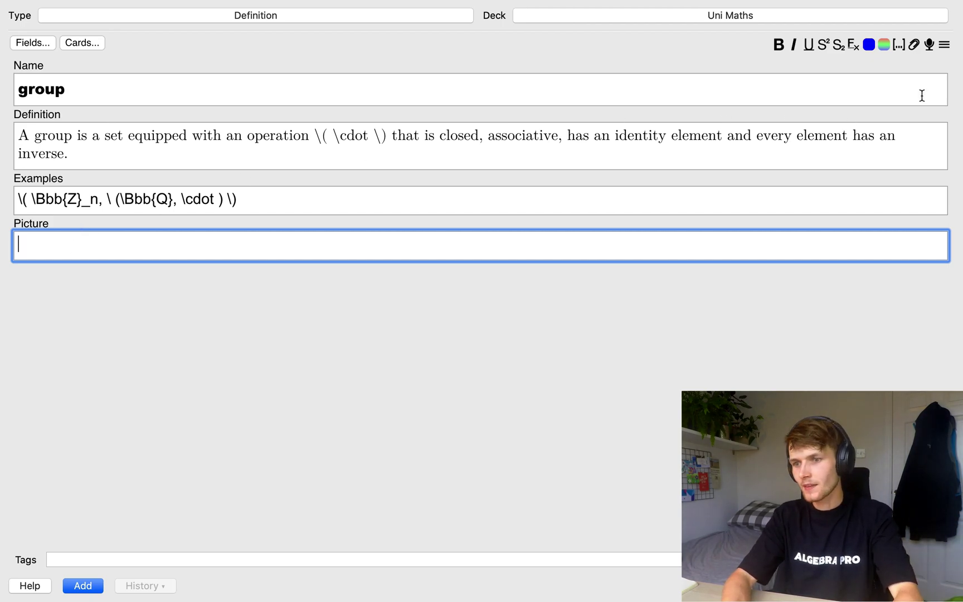
{"action": "left_click", "coordinate": [914, 44]}
Attach image IMG_2724, the green sketch labelled G, to the Picture field.
{"action": "left_click", "coordinate": [442, 238]}
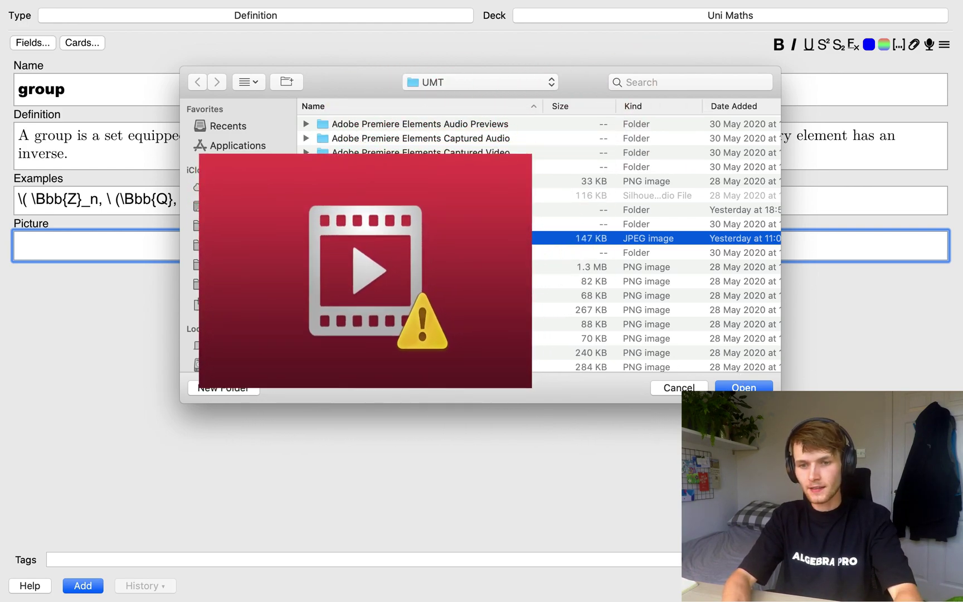
{"action": "left_click", "coordinate": [742, 386]}
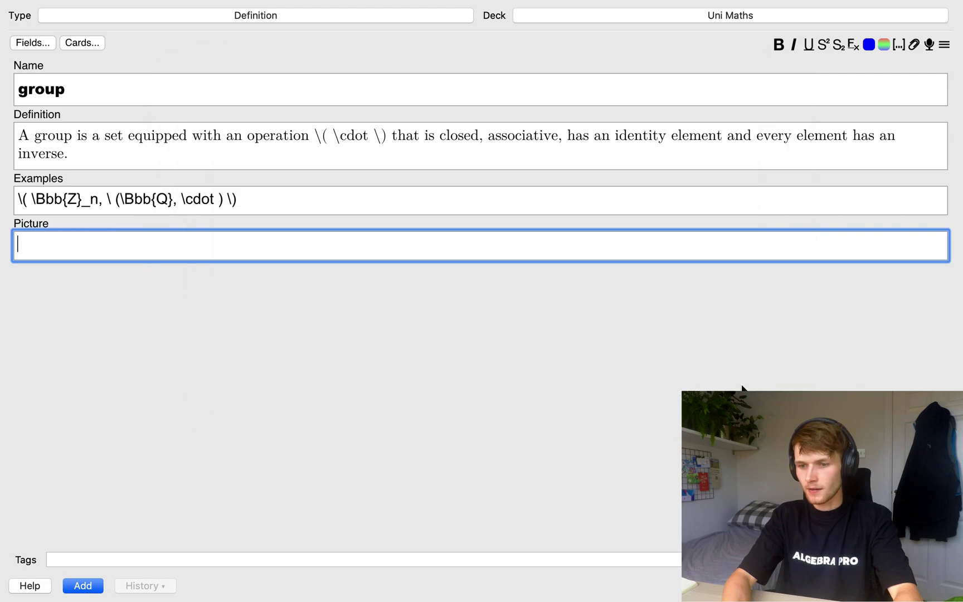
{"action": "scroll", "coordinate": [278, 318], "scroll_direction": "down", "scroll_amount": 5}
{"action": "scroll", "coordinate": [278, 319], "scroll_direction": "up", "scroll_amount": 5}
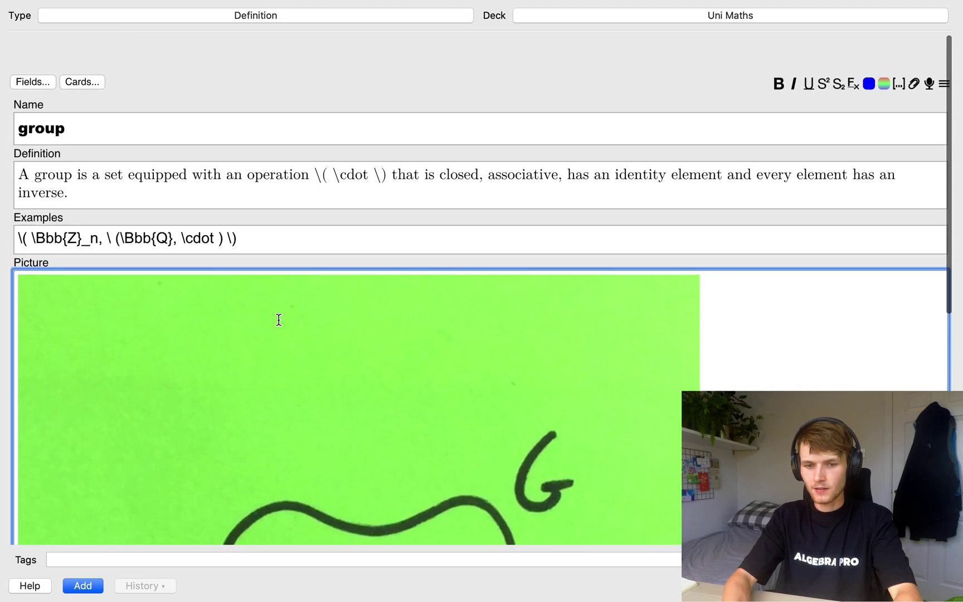
{"action": "left_click", "coordinate": [135, 561]}
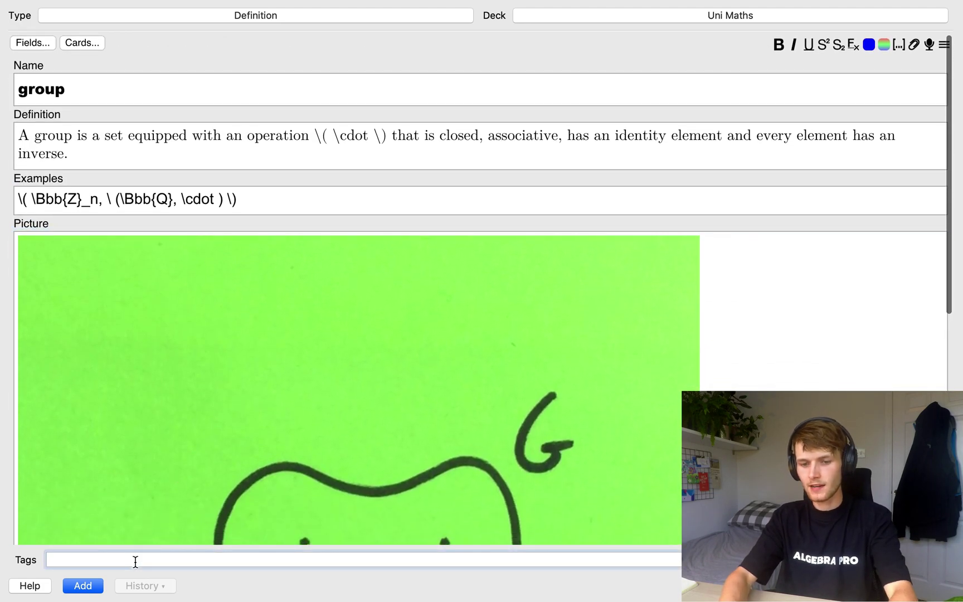
Add the tag Algebra from the autocomplete suggestion for 'Al'.
{"action": "type", "text": "Al"}
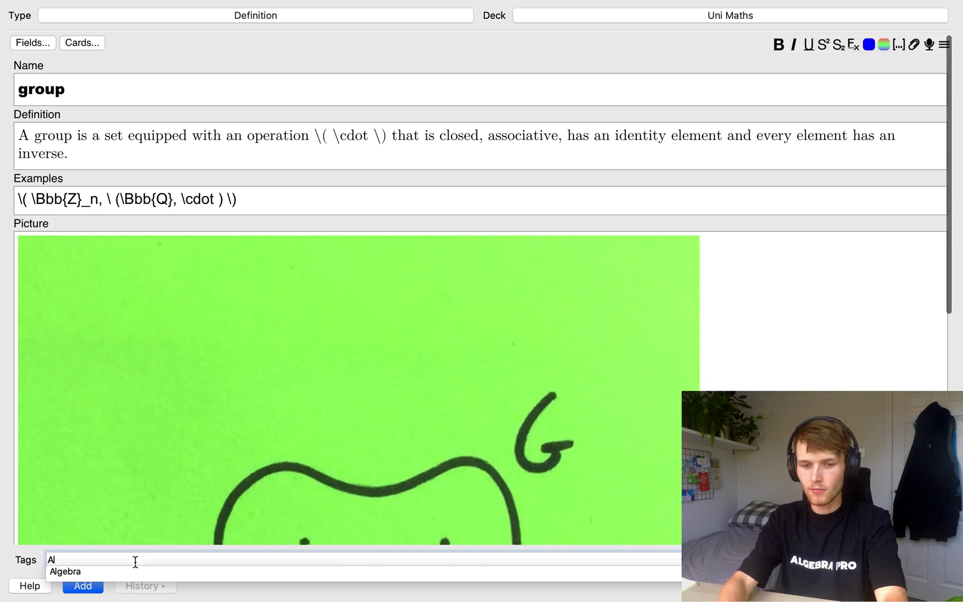
{"action": "left_click", "coordinate": [127, 572]}
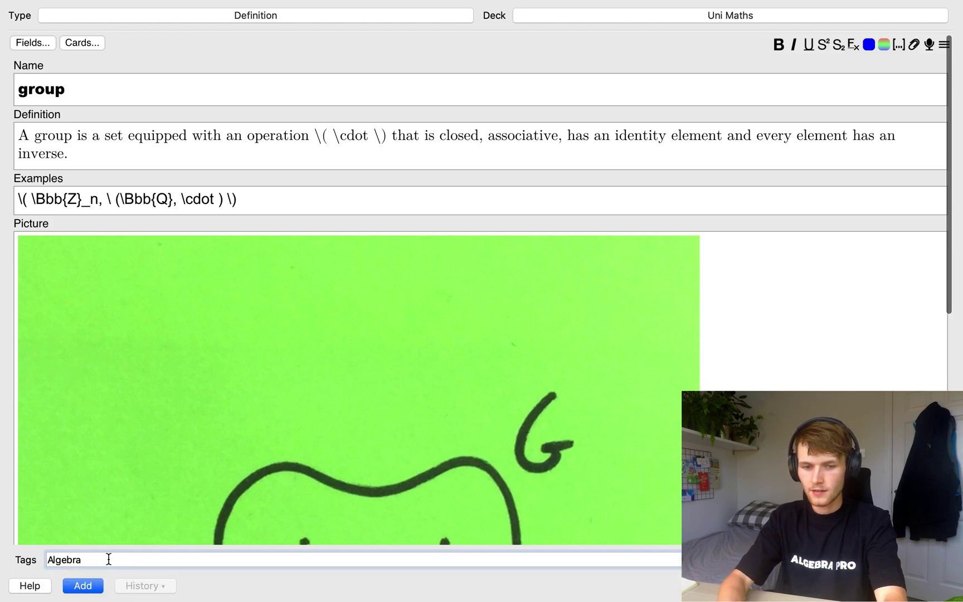
{"action": "key", "text": "BackSpace"}
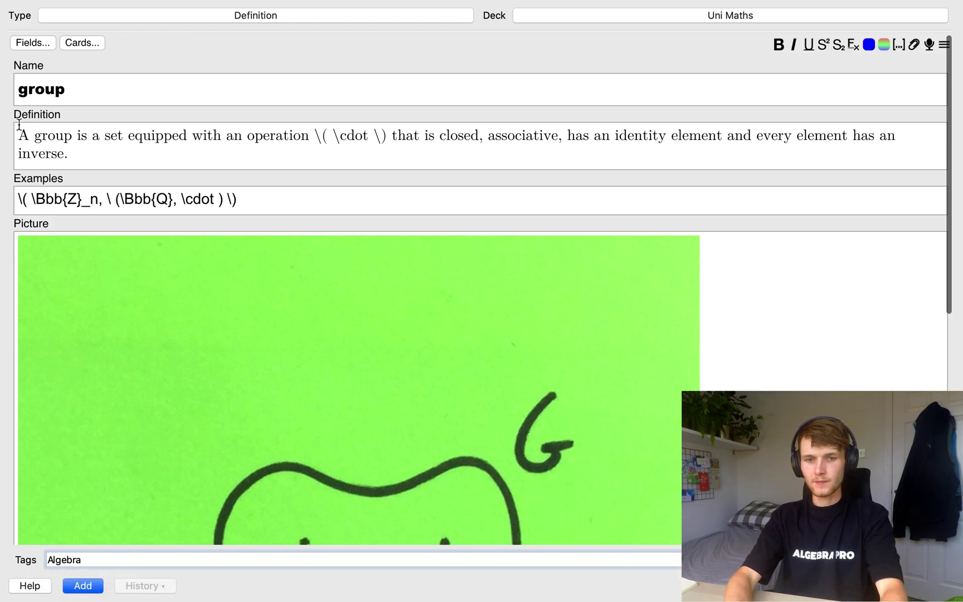
{"action": "key", "text": "Tab"}
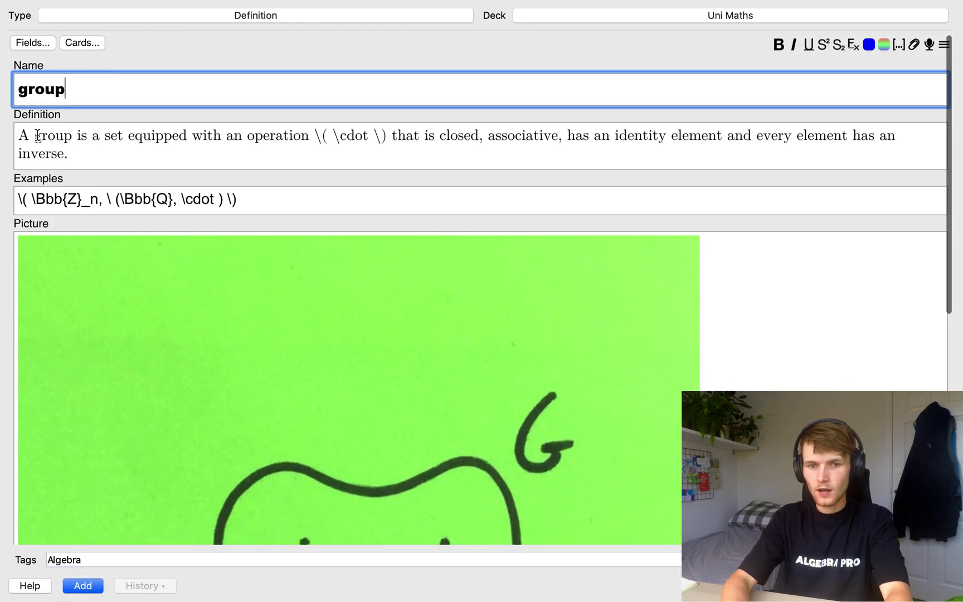
Open Card Types for Definition, previewing the front as DEFINE GROUP and the definition on the back.
{"action": "left_click_drag", "start_coordinate": [82, 83], "coordinate": [10, 91]}
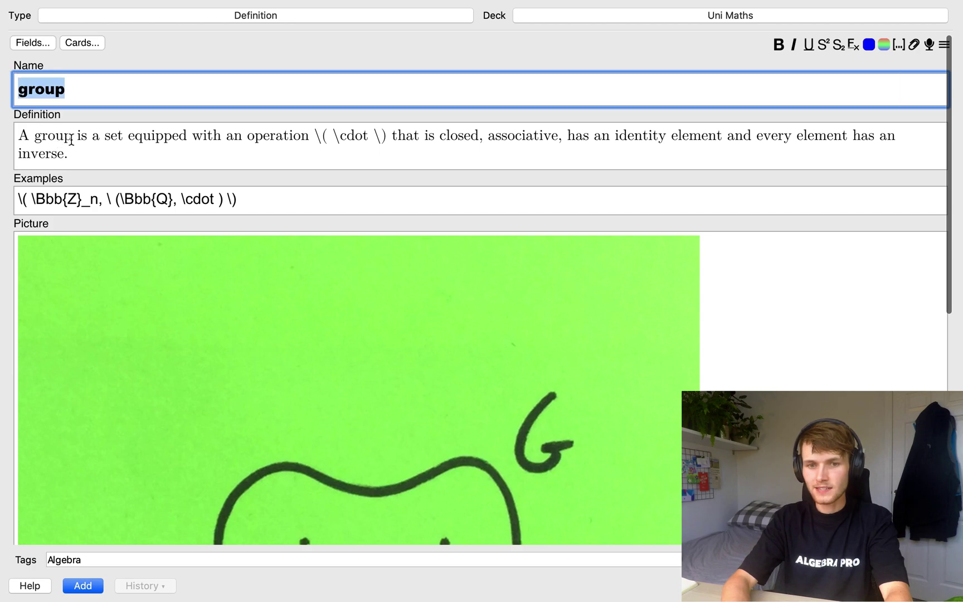
{"action": "left_click_drag", "start_coordinate": [71, 139], "coordinate": [42, 137]}
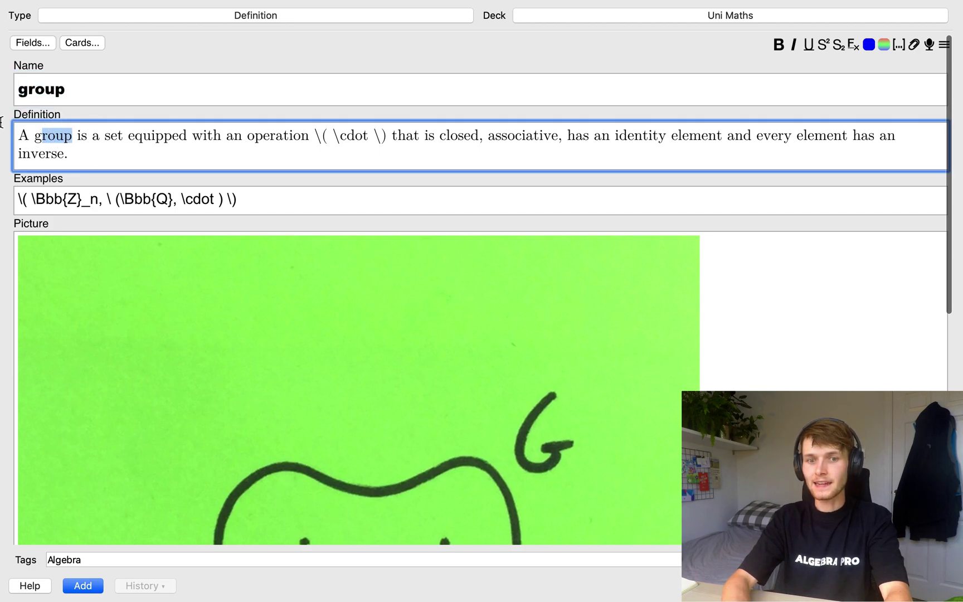
{"action": "left_click", "coordinate": [149, 86]}
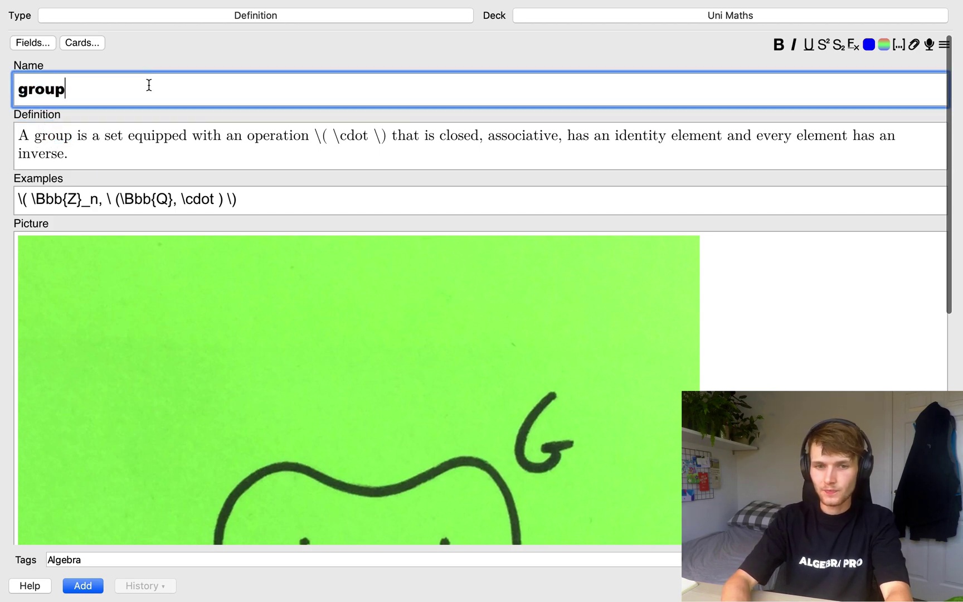
{"action": "left_click", "coordinate": [78, 45]}
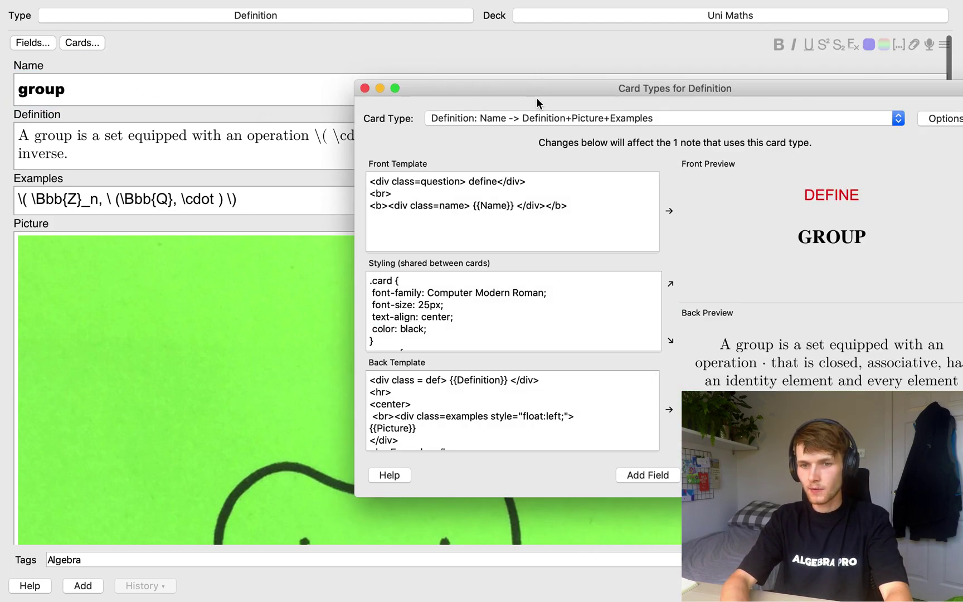
Review the back preview, then switch the Card Type dropdown to 'Reverse defintion'.
{"action": "left_click_drag", "start_coordinate": [537, 99], "coordinate": [284, 60]}
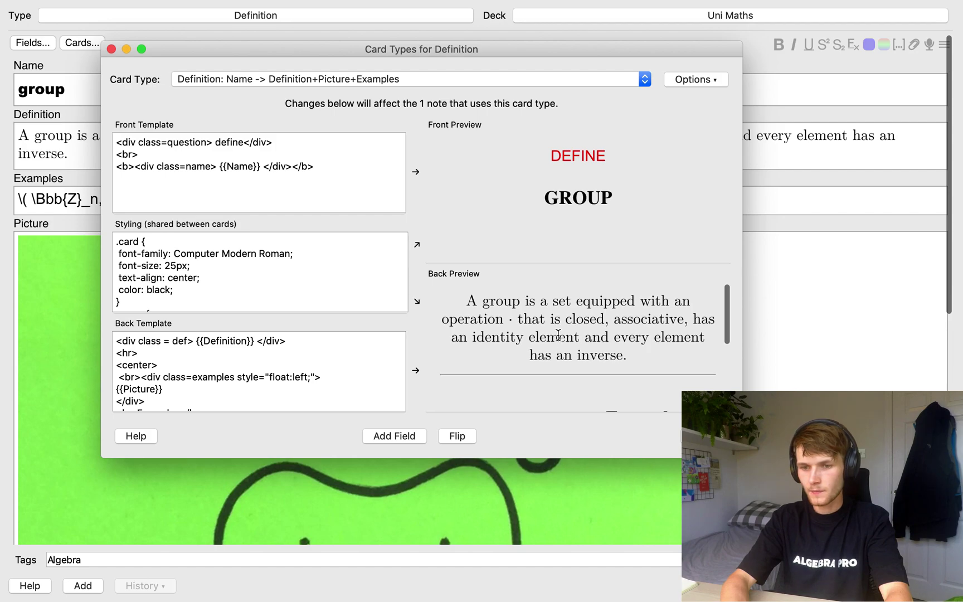
{"action": "scroll", "coordinate": [557, 334], "scroll_direction": "down", "scroll_amount": 5}
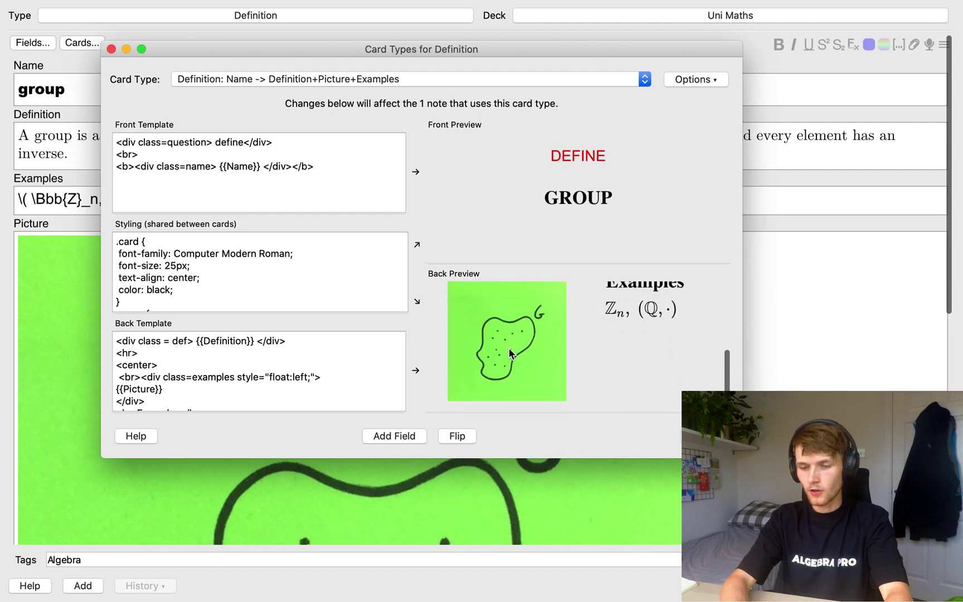
{"action": "scroll", "coordinate": [632, 318], "scroll_direction": "up", "scroll_amount": 5}
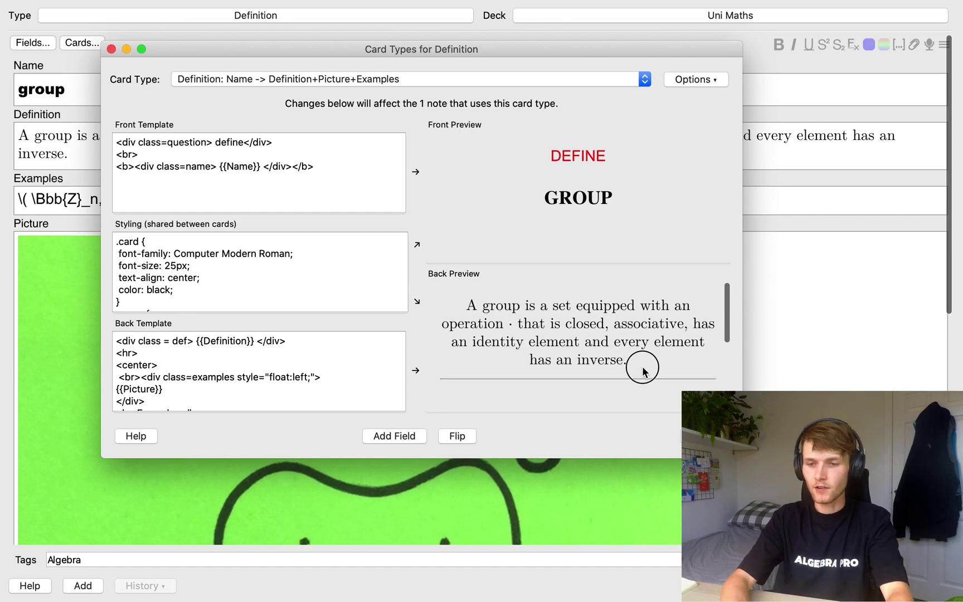
{"action": "left_click_drag", "start_coordinate": [640, 366], "coordinate": [468, 297]}
{"action": "left_click", "coordinate": [604, 335]}
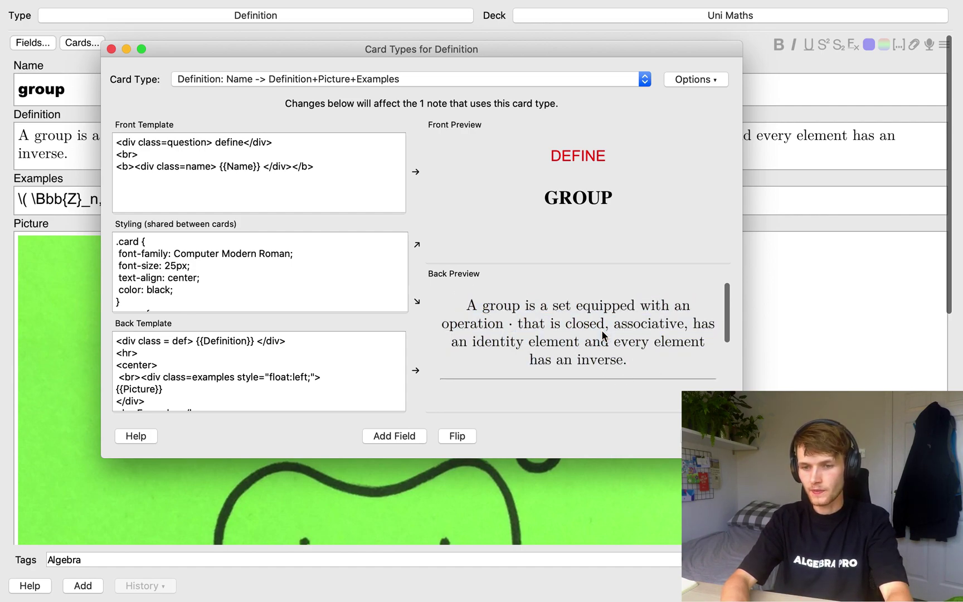
{"action": "left_click", "coordinate": [385, 79]}
{"action": "left_click", "coordinate": [382, 92]}
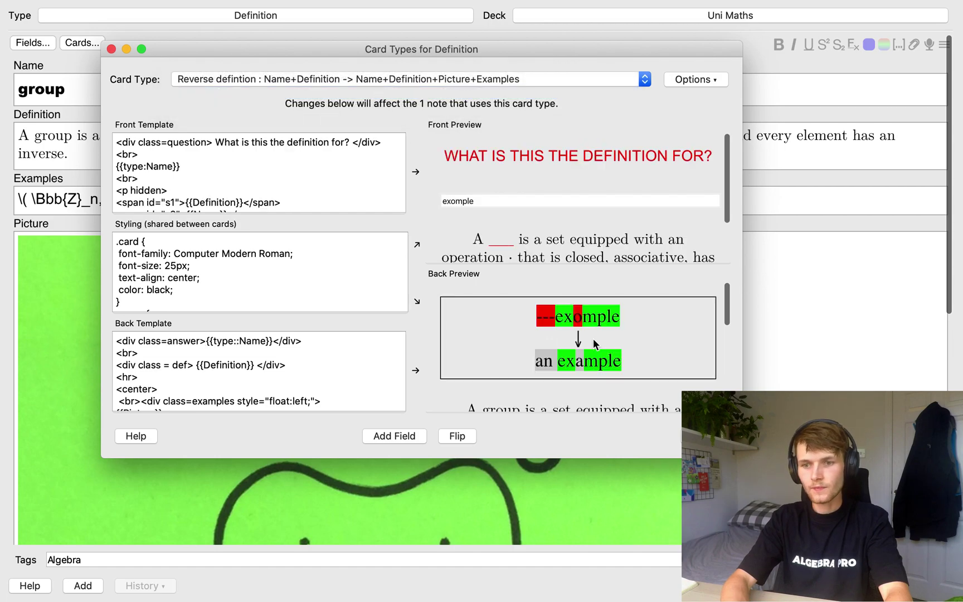
Move the Card Types window aside to view the note fields, then select the misspelled sample-answer text.
{"action": "scroll", "coordinate": [595, 236], "scroll_direction": "down", "scroll_amount": 3}
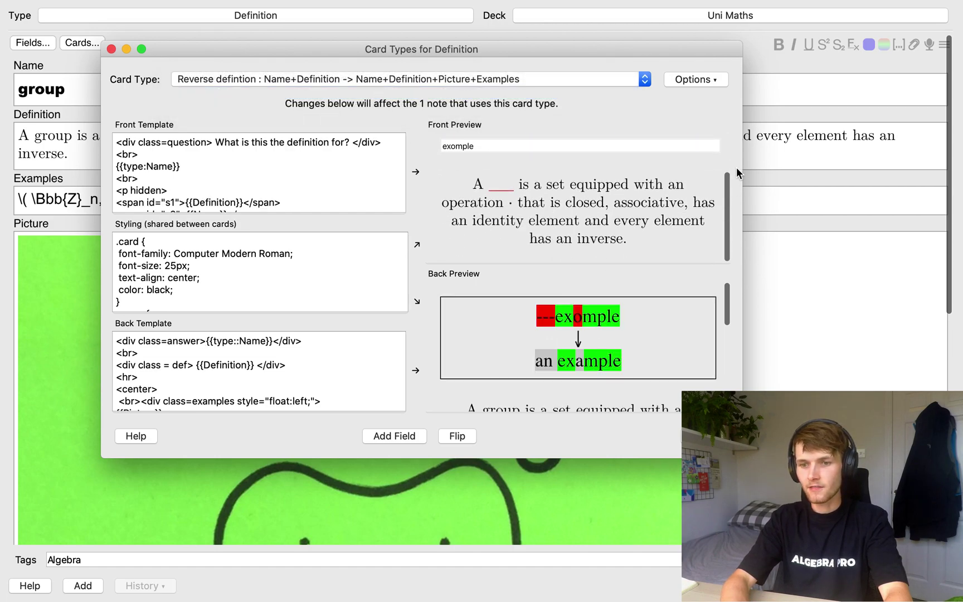
{"action": "left_click_drag", "start_coordinate": [366, 48], "coordinate": [517, 48]}
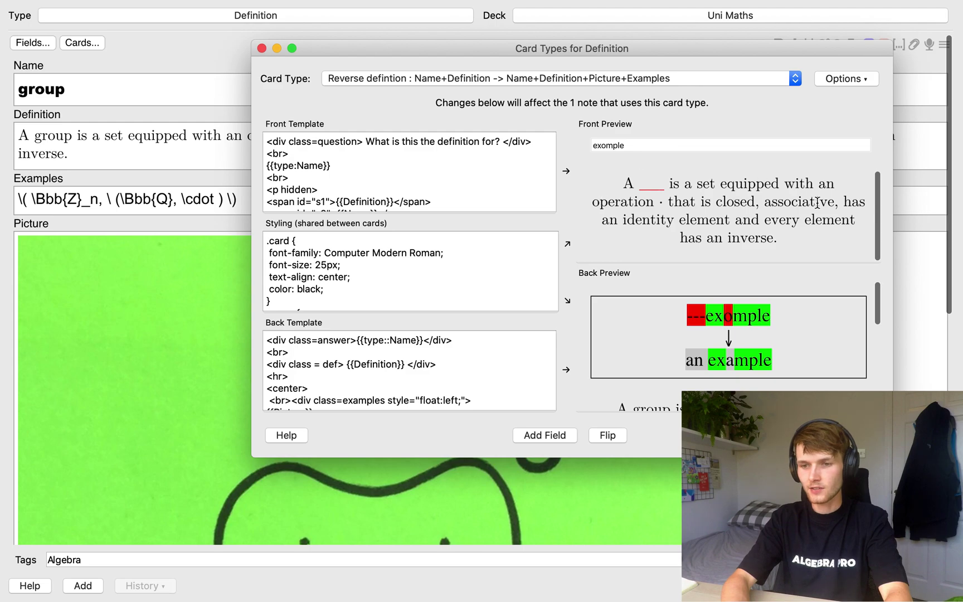
{"action": "left_click_drag", "start_coordinate": [696, 49], "coordinate": [570, 58]}
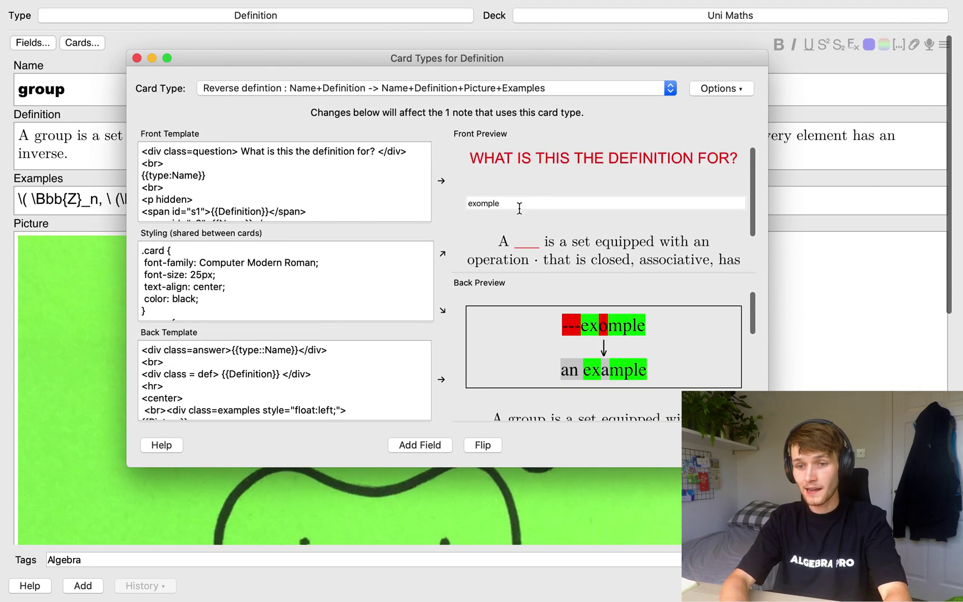
{"action": "left_click_drag", "start_coordinate": [499, 204], "coordinate": [472, 205]}
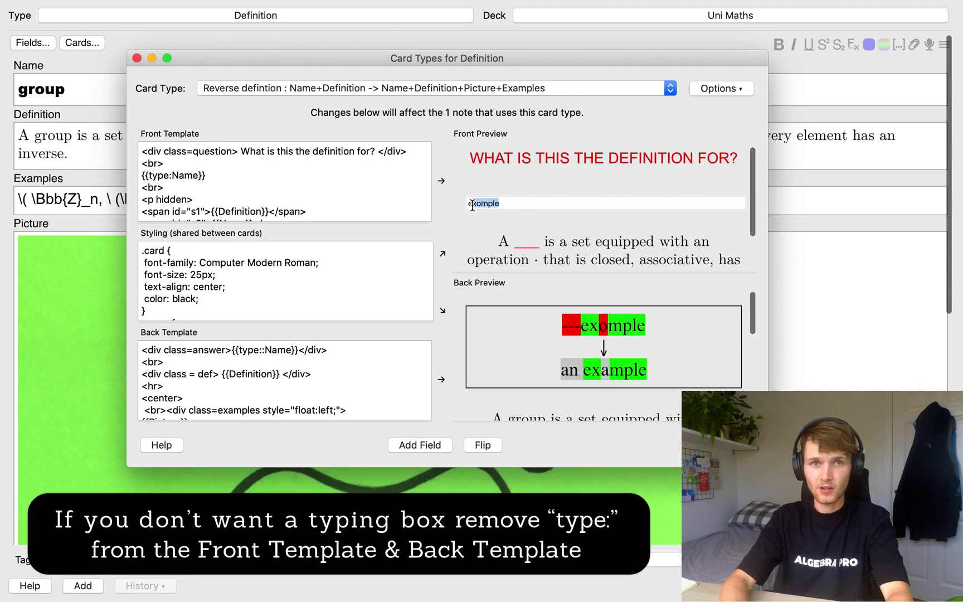
Scroll through the Reverse definition front and back previews, then bring up the card type list.
{"action": "scroll", "coordinate": [513, 233], "scroll_direction": "down", "scroll_amount": 2}
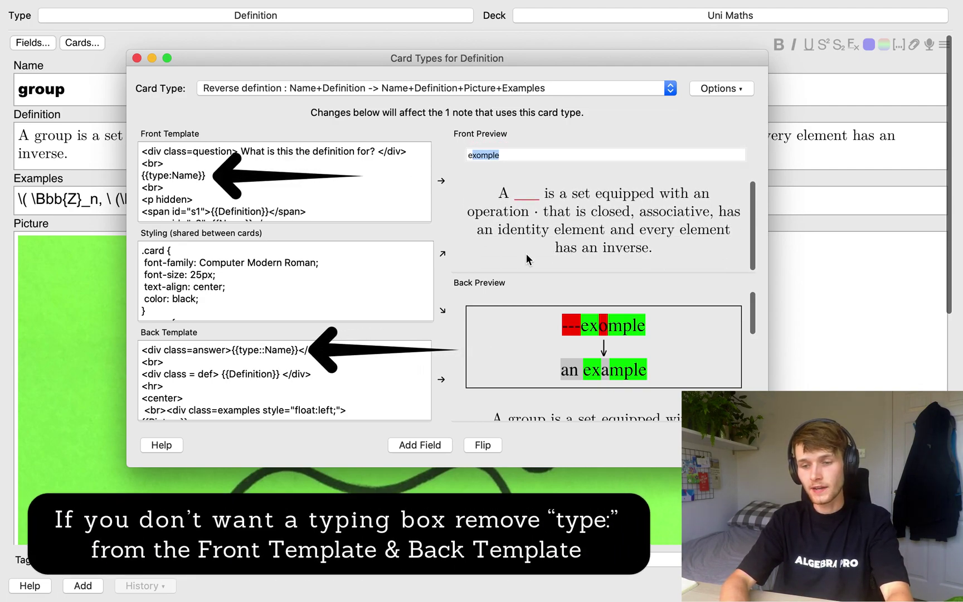
{"action": "scroll", "coordinate": [564, 302], "scroll_direction": "down", "scroll_amount": 3}
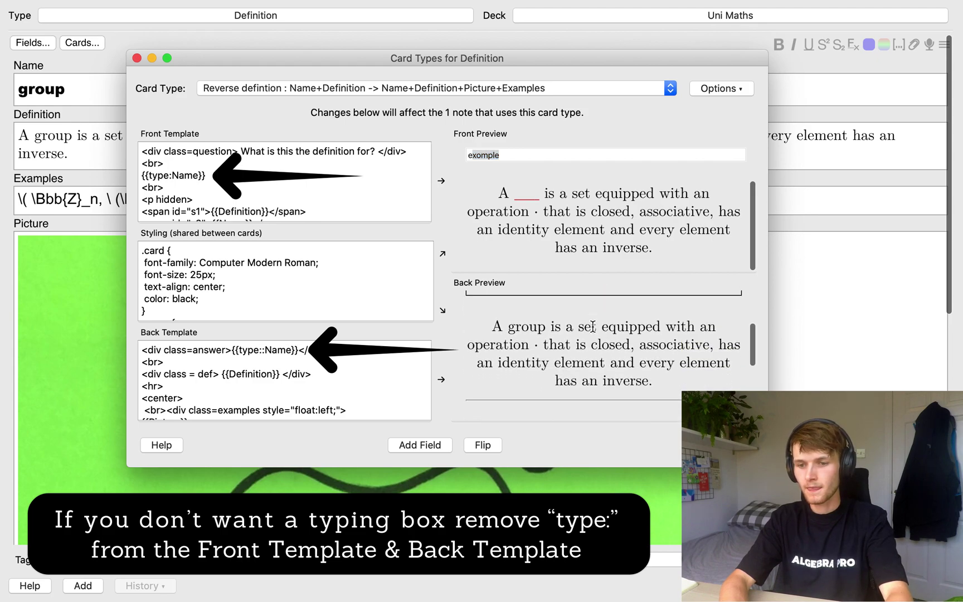
{"action": "scroll", "coordinate": [600, 355], "scroll_direction": "up", "scroll_amount": 3}
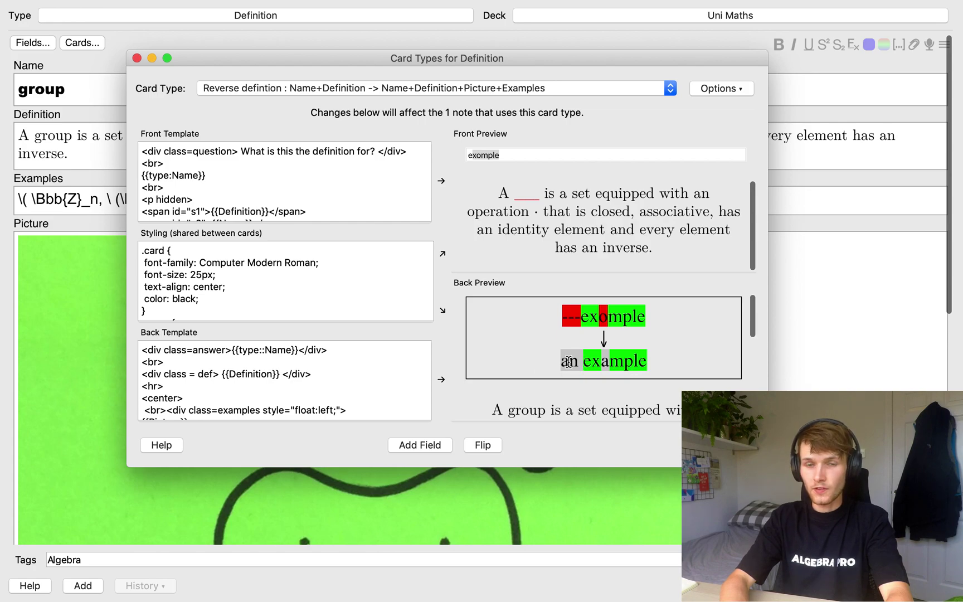
{"action": "scroll", "coordinate": [569, 361], "scroll_direction": "down", "scroll_amount": 5}
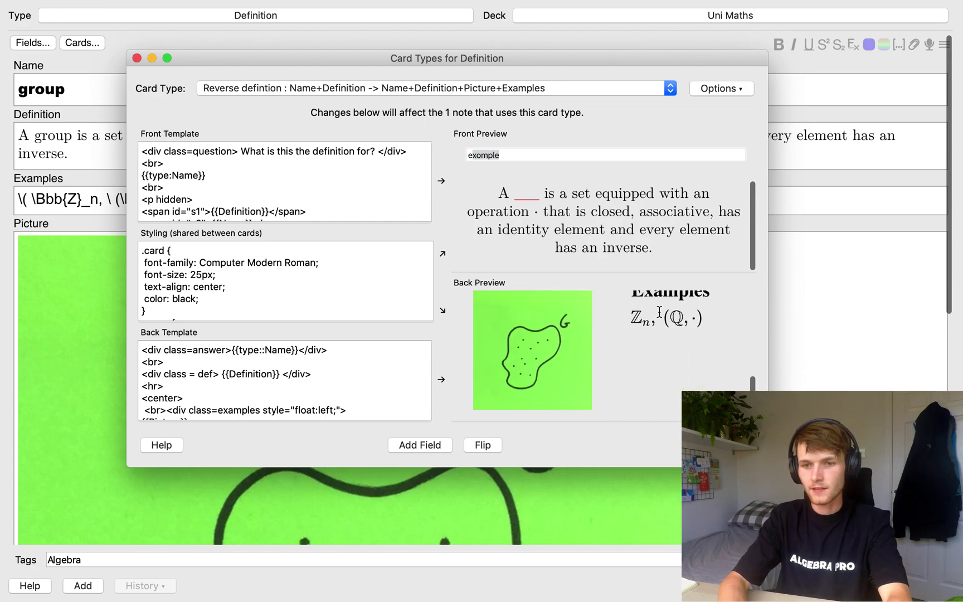
{"action": "scroll", "coordinate": [557, 223], "scroll_direction": "up", "scroll_amount": 3}
{"action": "left_click", "coordinate": [385, 88]}
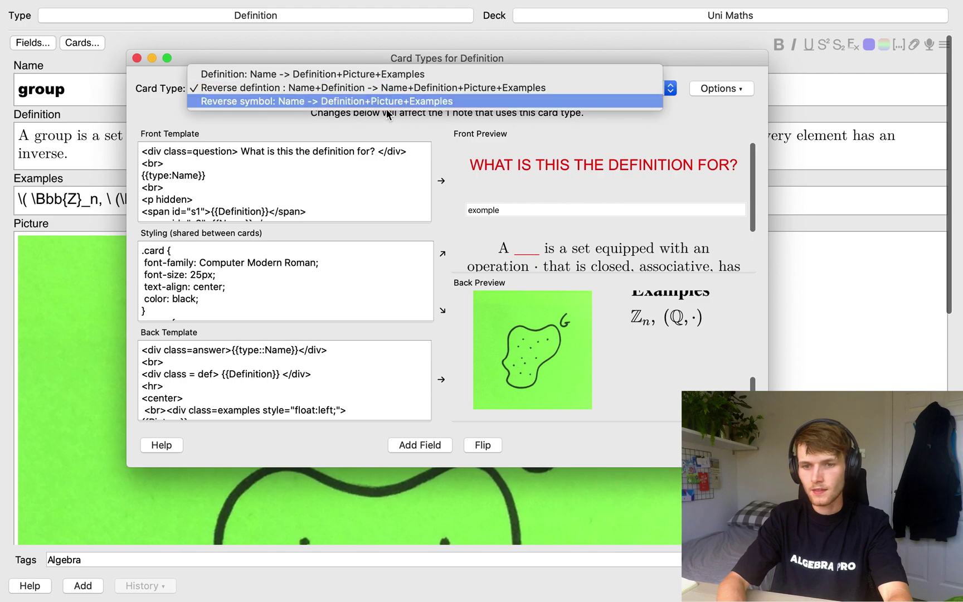
Switch to the Reverse symbol card type, check its previews, and close the Card Types window.
{"action": "left_click", "coordinate": [387, 102]}
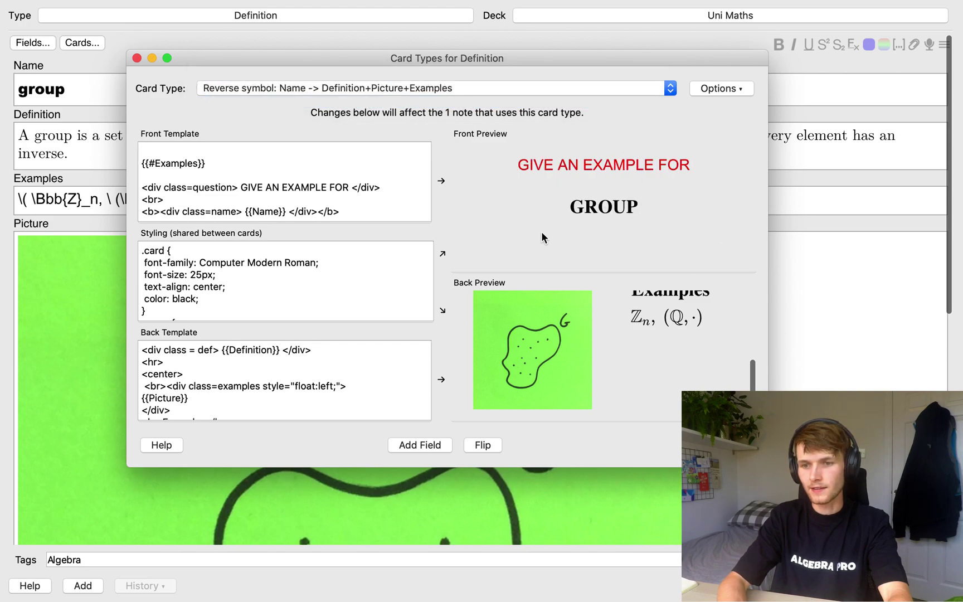
{"action": "scroll", "coordinate": [624, 363], "scroll_direction": "up", "scroll_amount": 5}
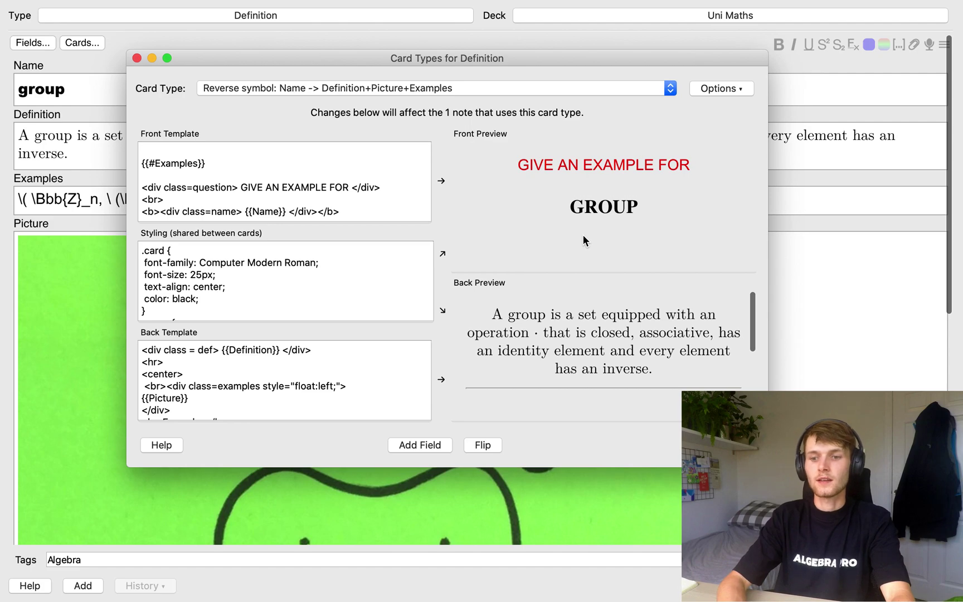
{"action": "scroll", "coordinate": [597, 371], "scroll_direction": "down", "scroll_amount": 5}
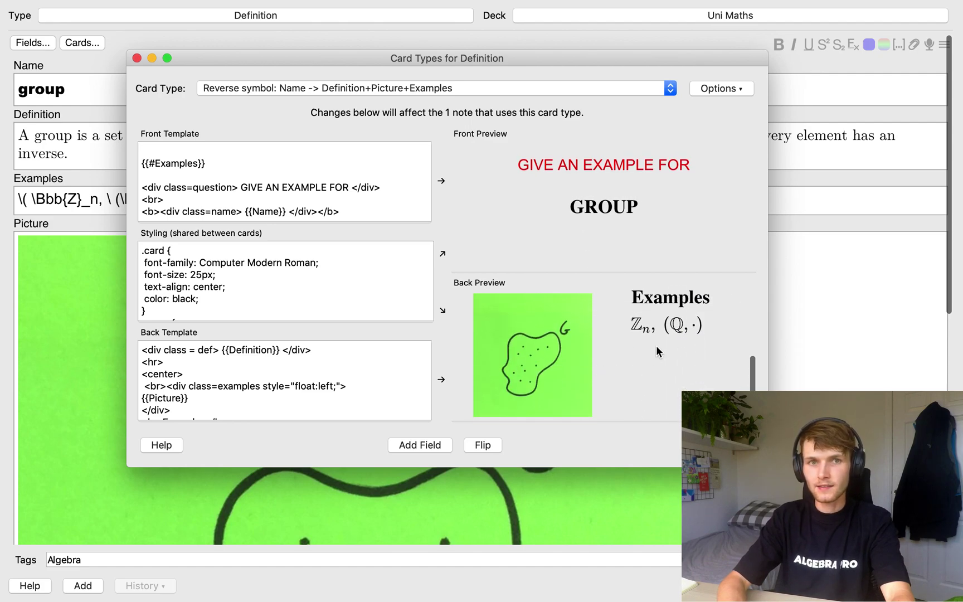
{"action": "scroll", "coordinate": [656, 345], "scroll_direction": "up", "scroll_amount": 5}
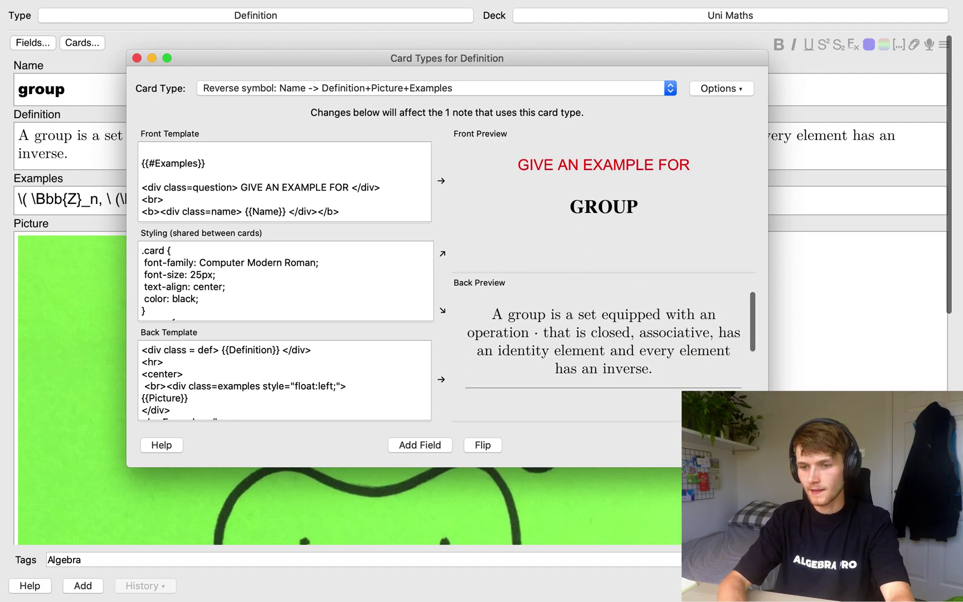
{"action": "key", "text": "Escape"}
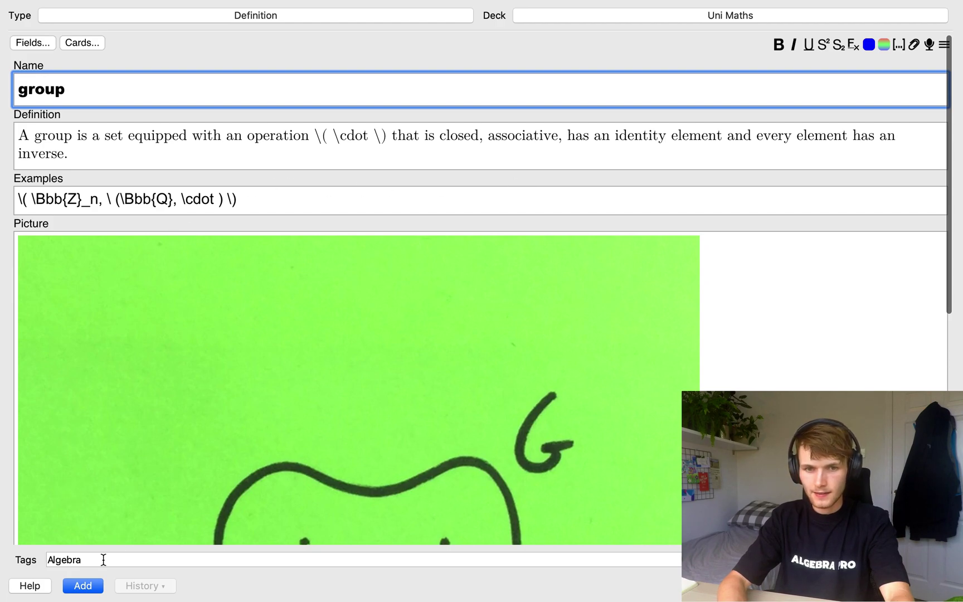
Add the group note to Uni Maths and close the Add window.
{"action": "left_click", "coordinate": [83, 586]}
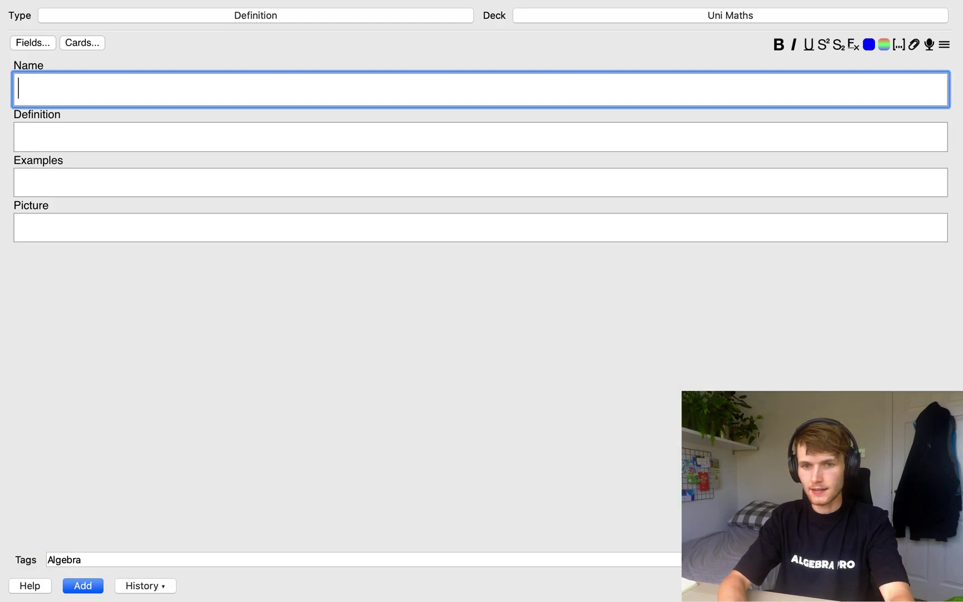
{"action": "mouse_move", "coordinate": [725, 600]}
{"action": "key", "text": "Escape"}
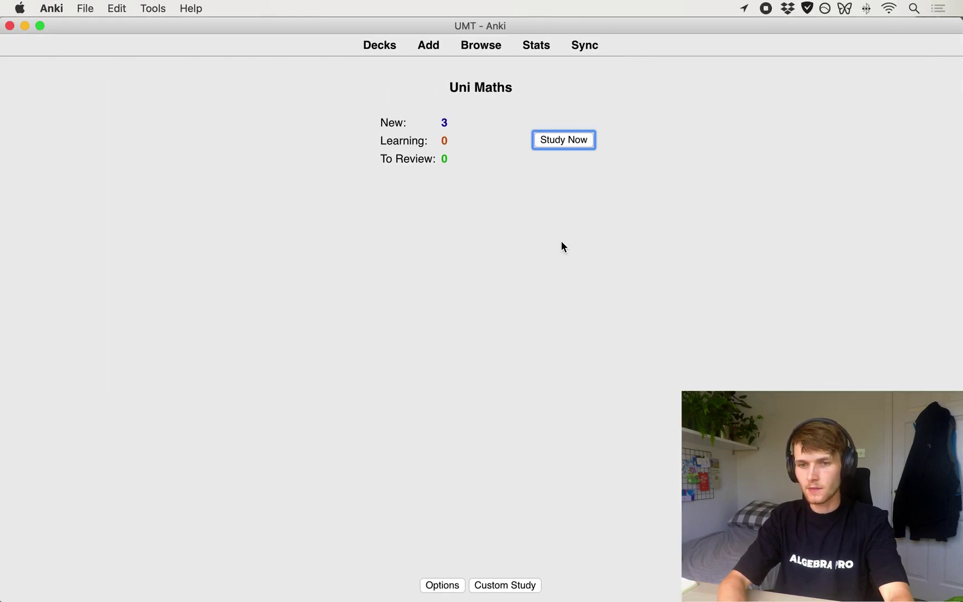
Start studying Uni Maths, reveal the DEFINE GROUP answer, and rate it Good.
{"action": "key", "text": "Return"}
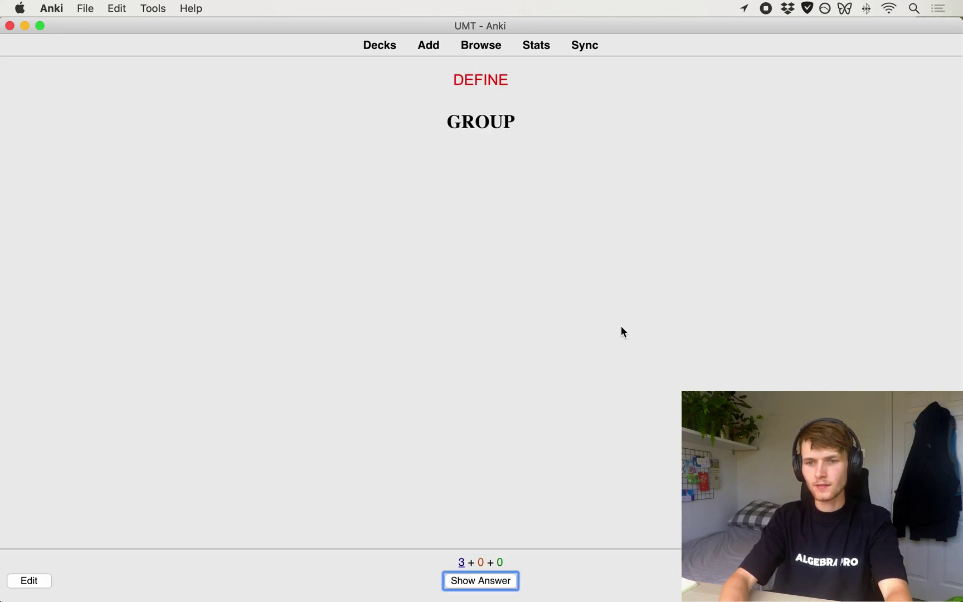
{"action": "key", "text": "space"}
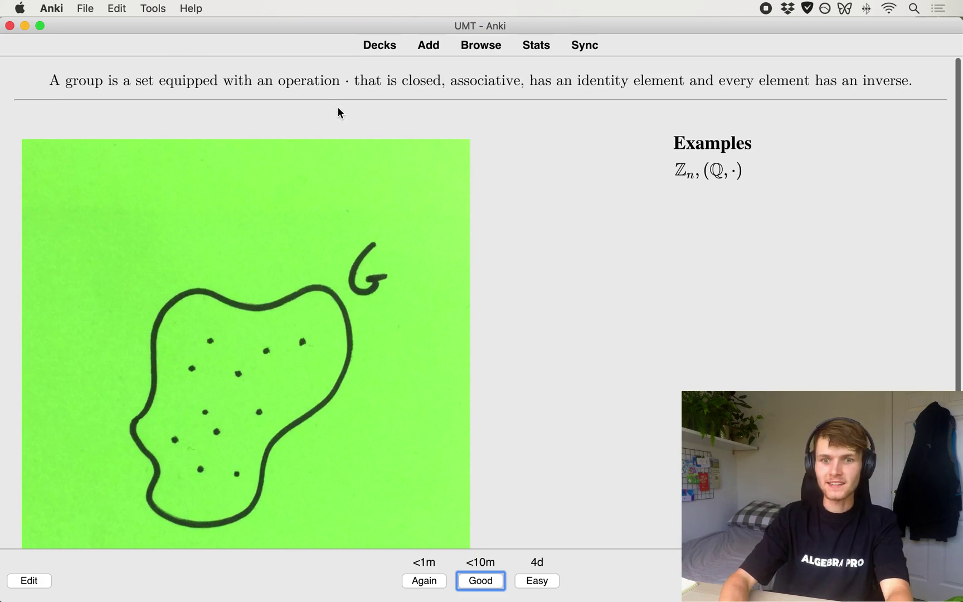
{"action": "scroll", "coordinate": [490, 193], "scroll_direction": "down", "scroll_amount": 3}
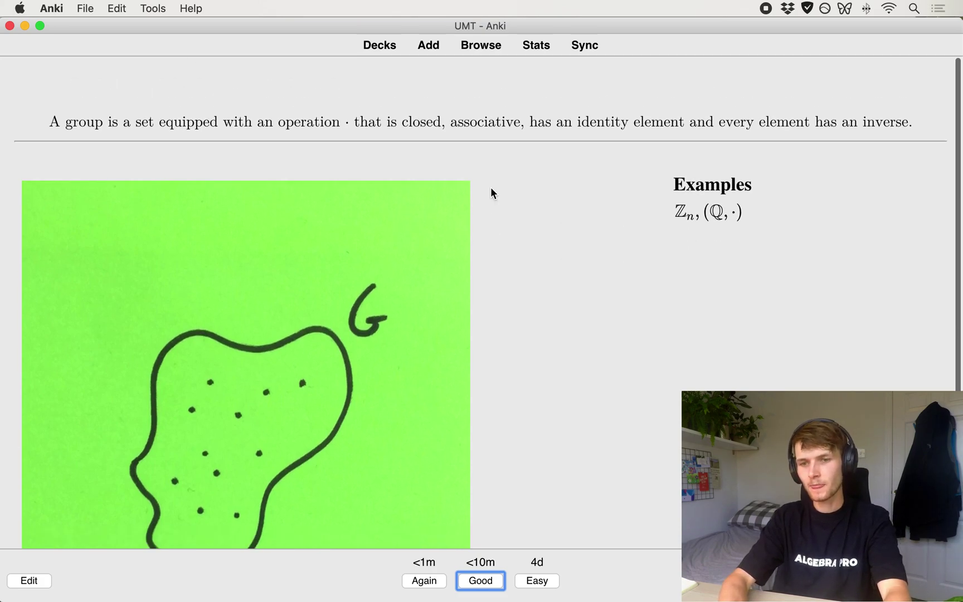
{"action": "scroll", "coordinate": [493, 194], "scroll_direction": "up", "scroll_amount": 3}
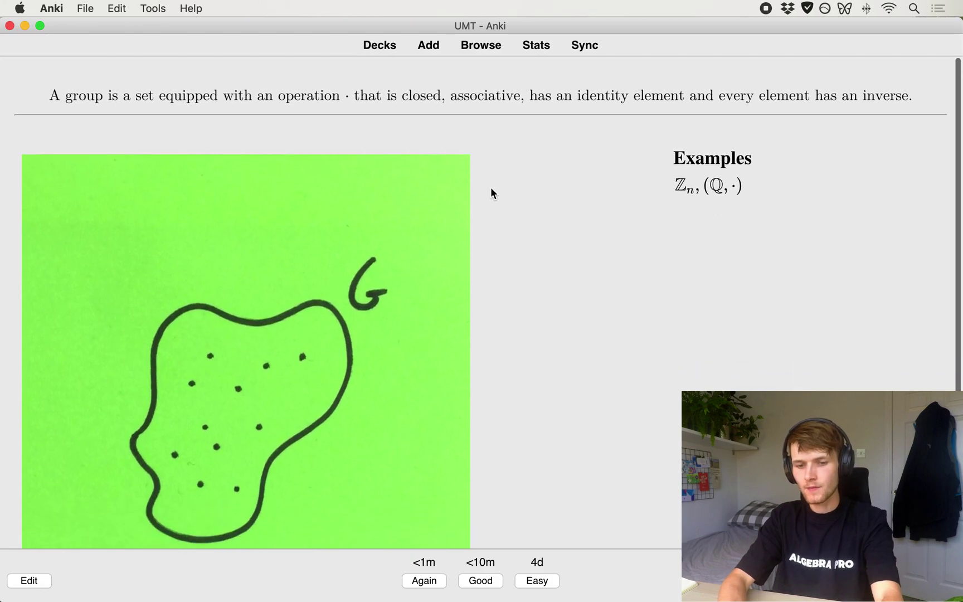
{"action": "key", "text": "space"}
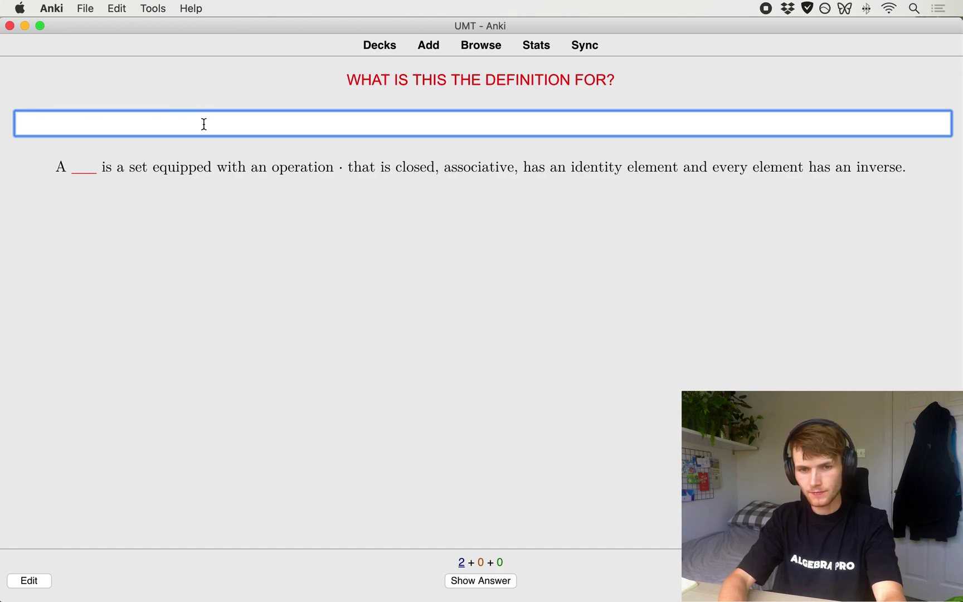
Type the answer on the reverse definition card, compare it, and rate the card Good.
{"action": "type", "text": "group"}
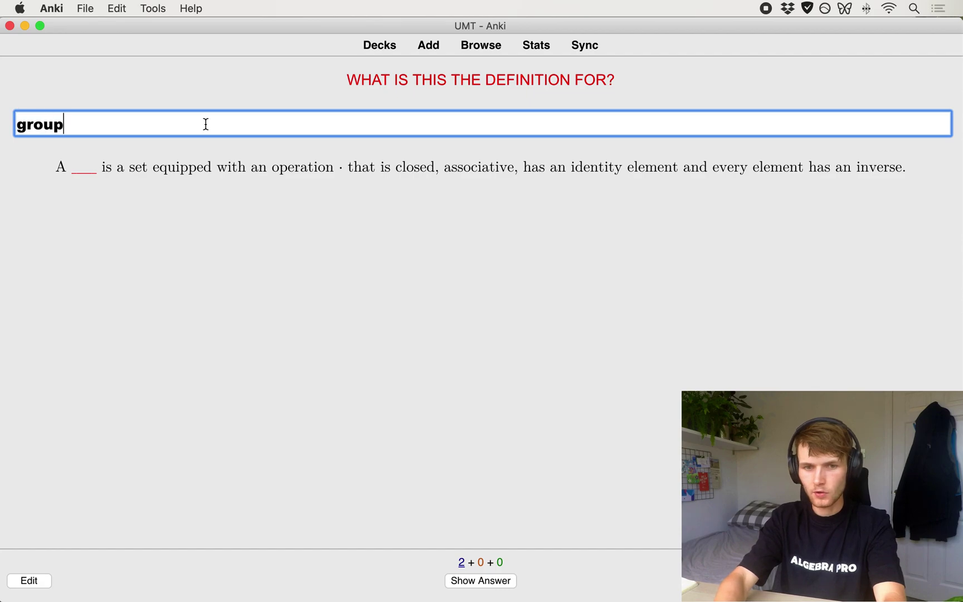
{"action": "key", "text": "BackSpace"}
{"action": "key", "text": "BackSpace"}
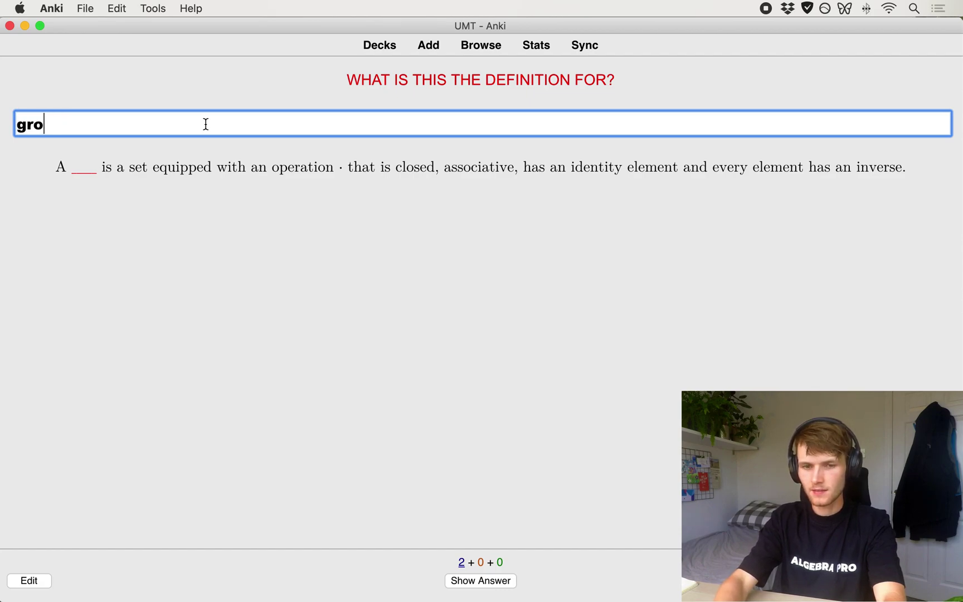
{"action": "type", "text": "opo"}
{"action": "key", "text": "BackSpace"}
{"action": "key", "text": "Return"}
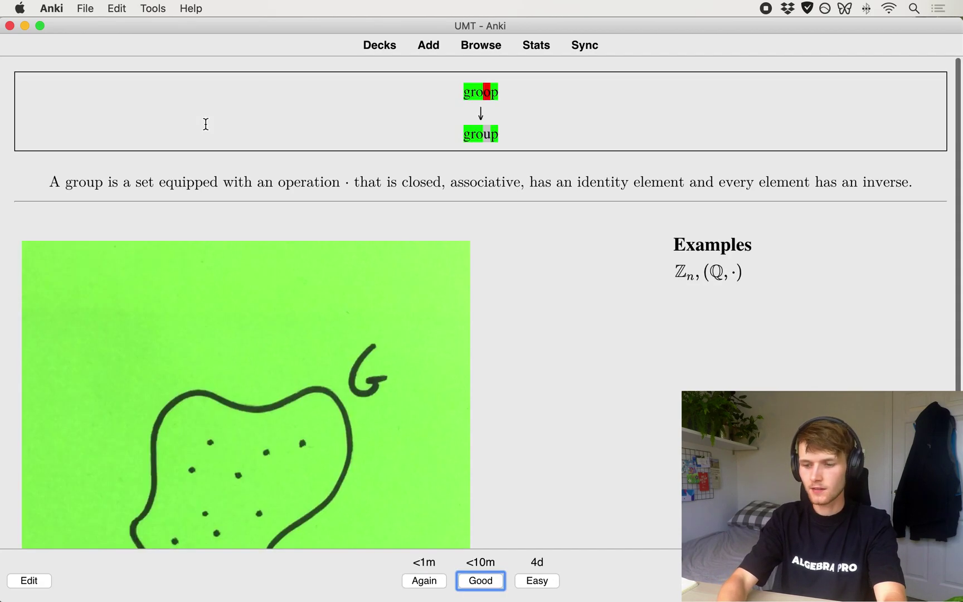
{"action": "left_click", "coordinate": [467, 88]}
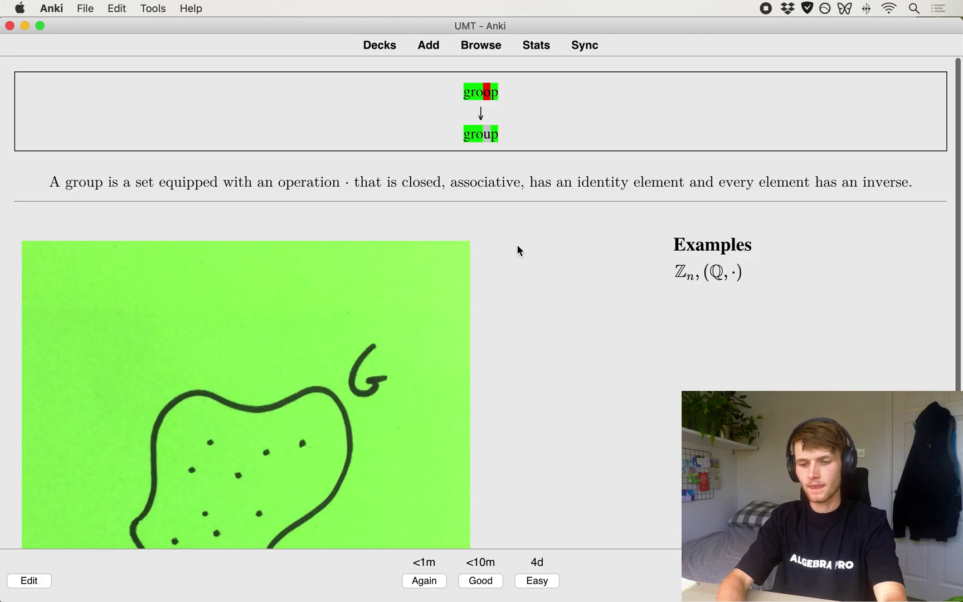
{"action": "key", "text": "space"}
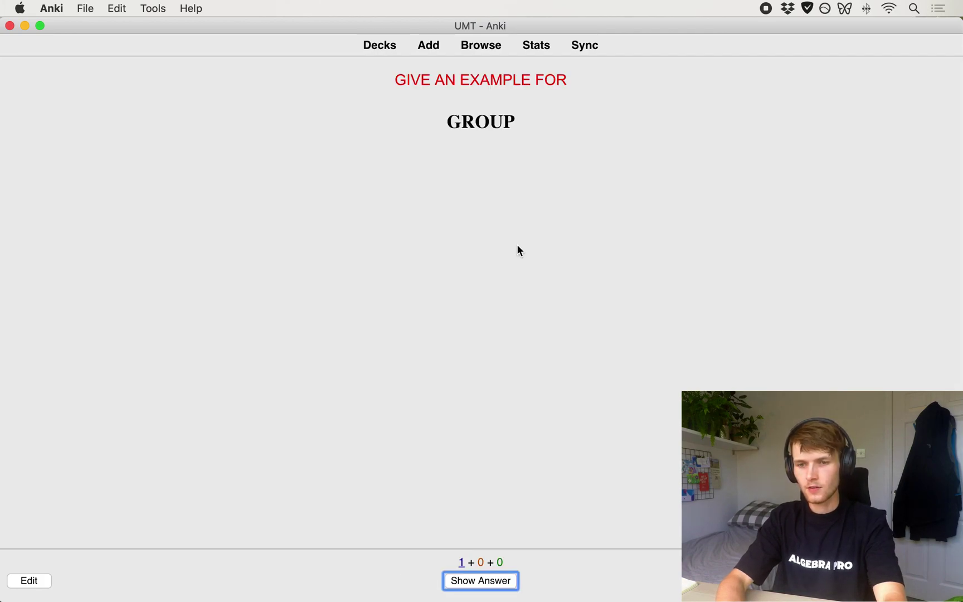
Reveal the GIVE AN EXAMPLE FOR GROUP answer listing Z_n and (Q, ·) beside the G sketch.
{"action": "key", "text": "space"}
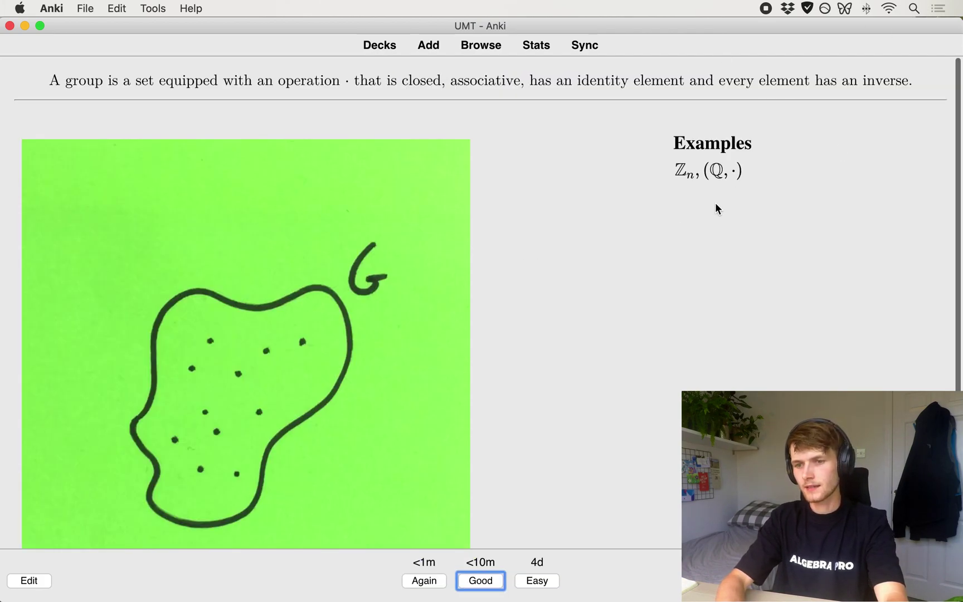